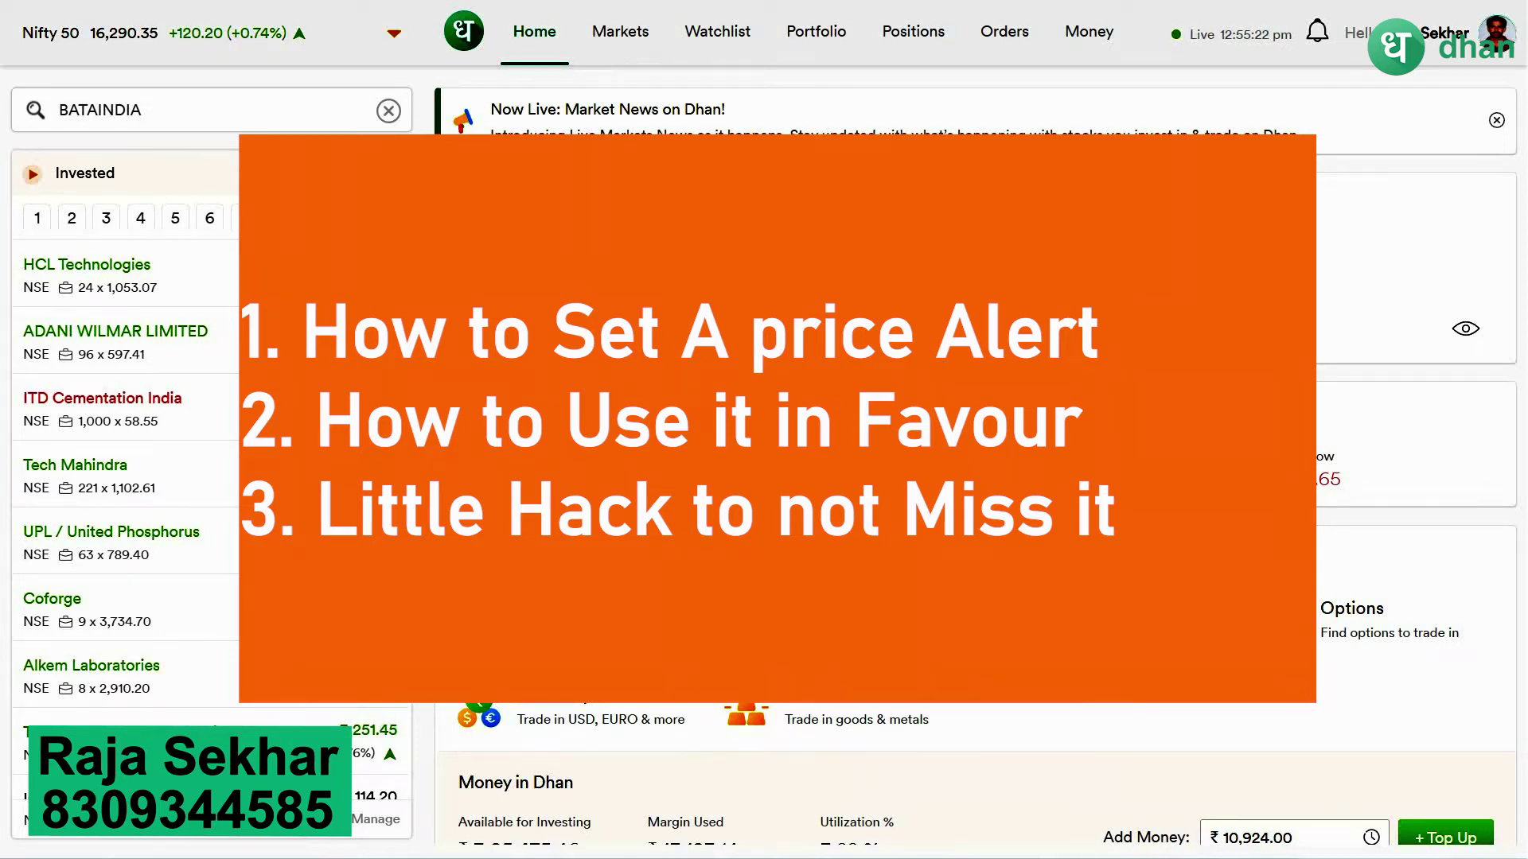
# Look through the account notifications and return to the home page.
pyautogui.scroll(-10, 975, 477)
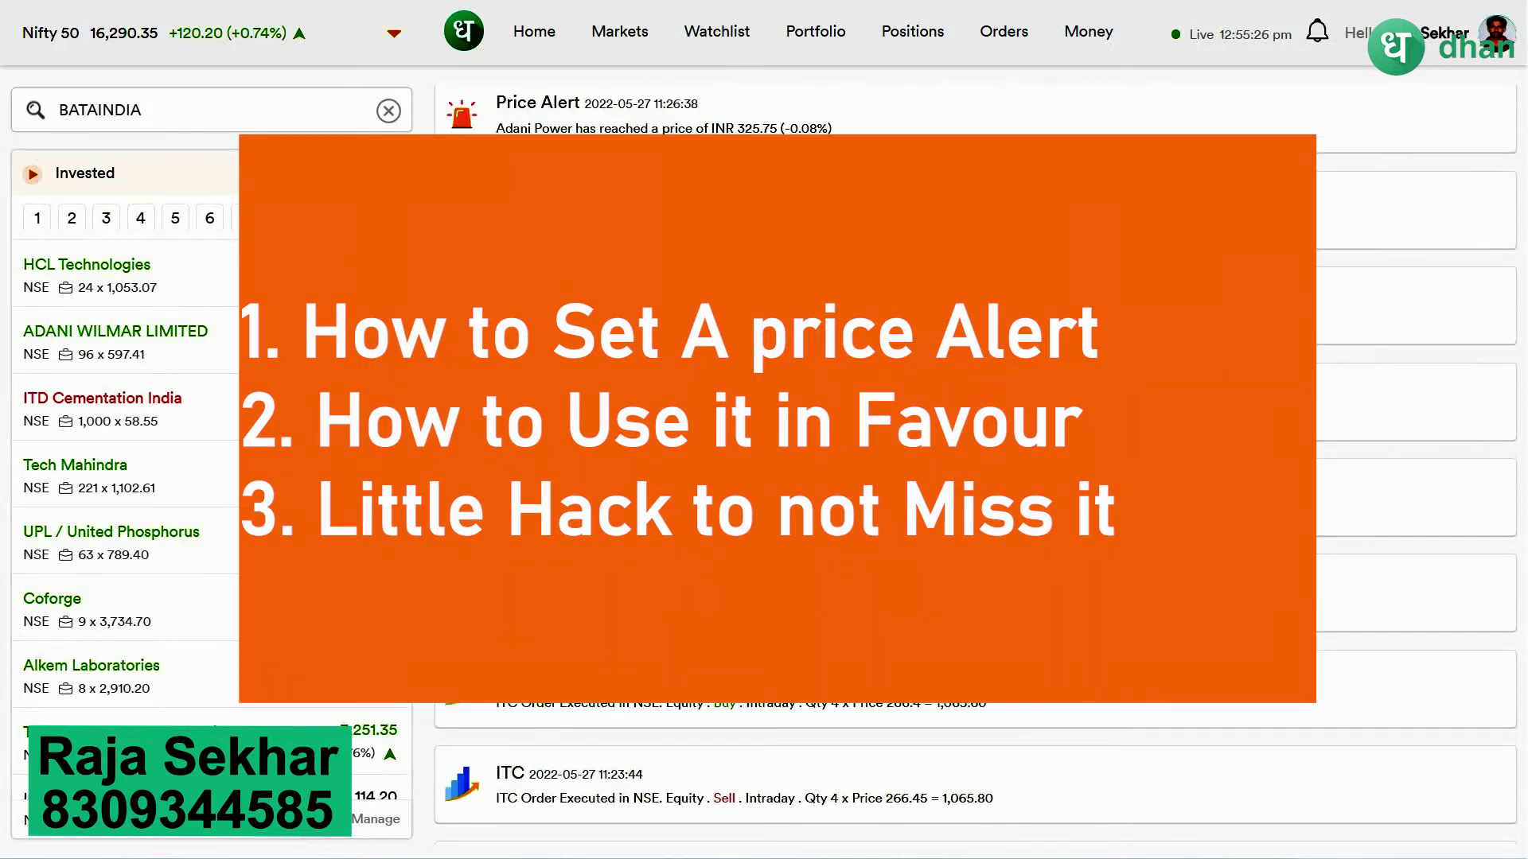
pyautogui.scroll(2, 975, 477)
pyautogui.click(540, 33)
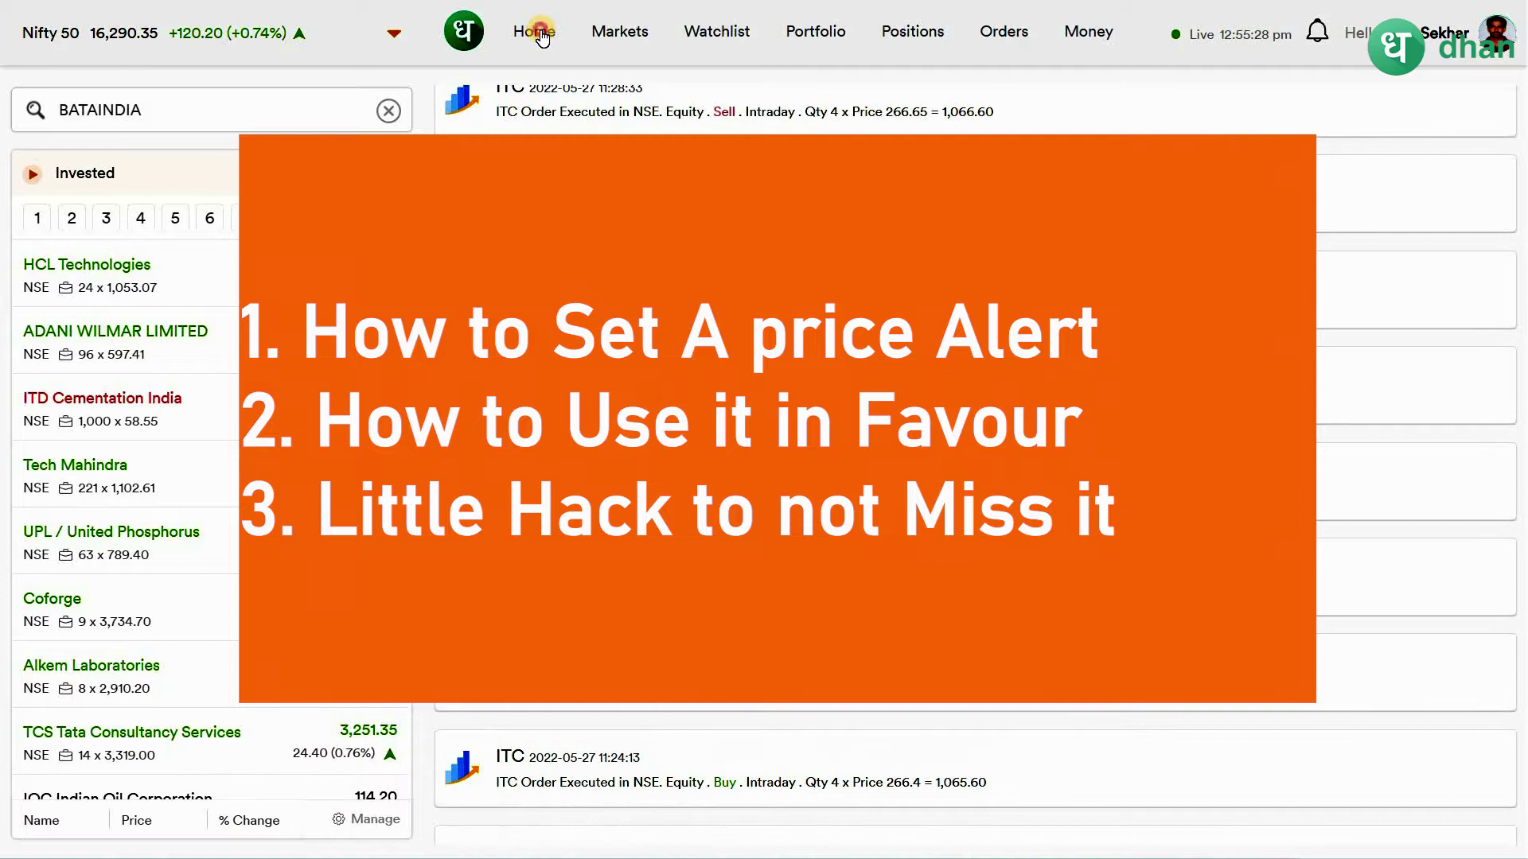
# Clear the company search, search for "itc" and open the ITC stock page.
pyautogui.click(387, 111)
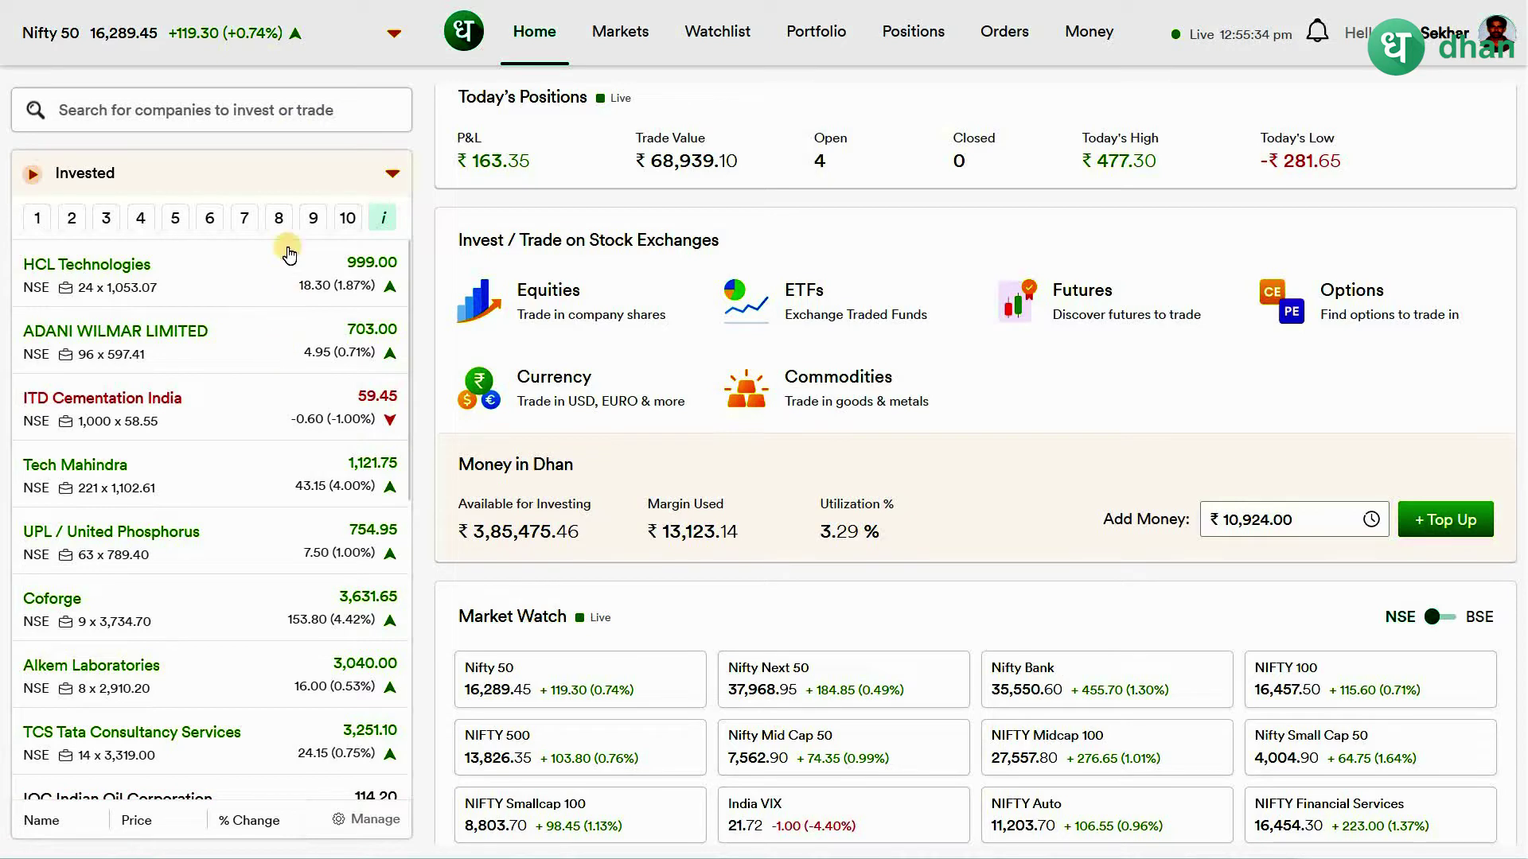
pyautogui.click(233, 110)
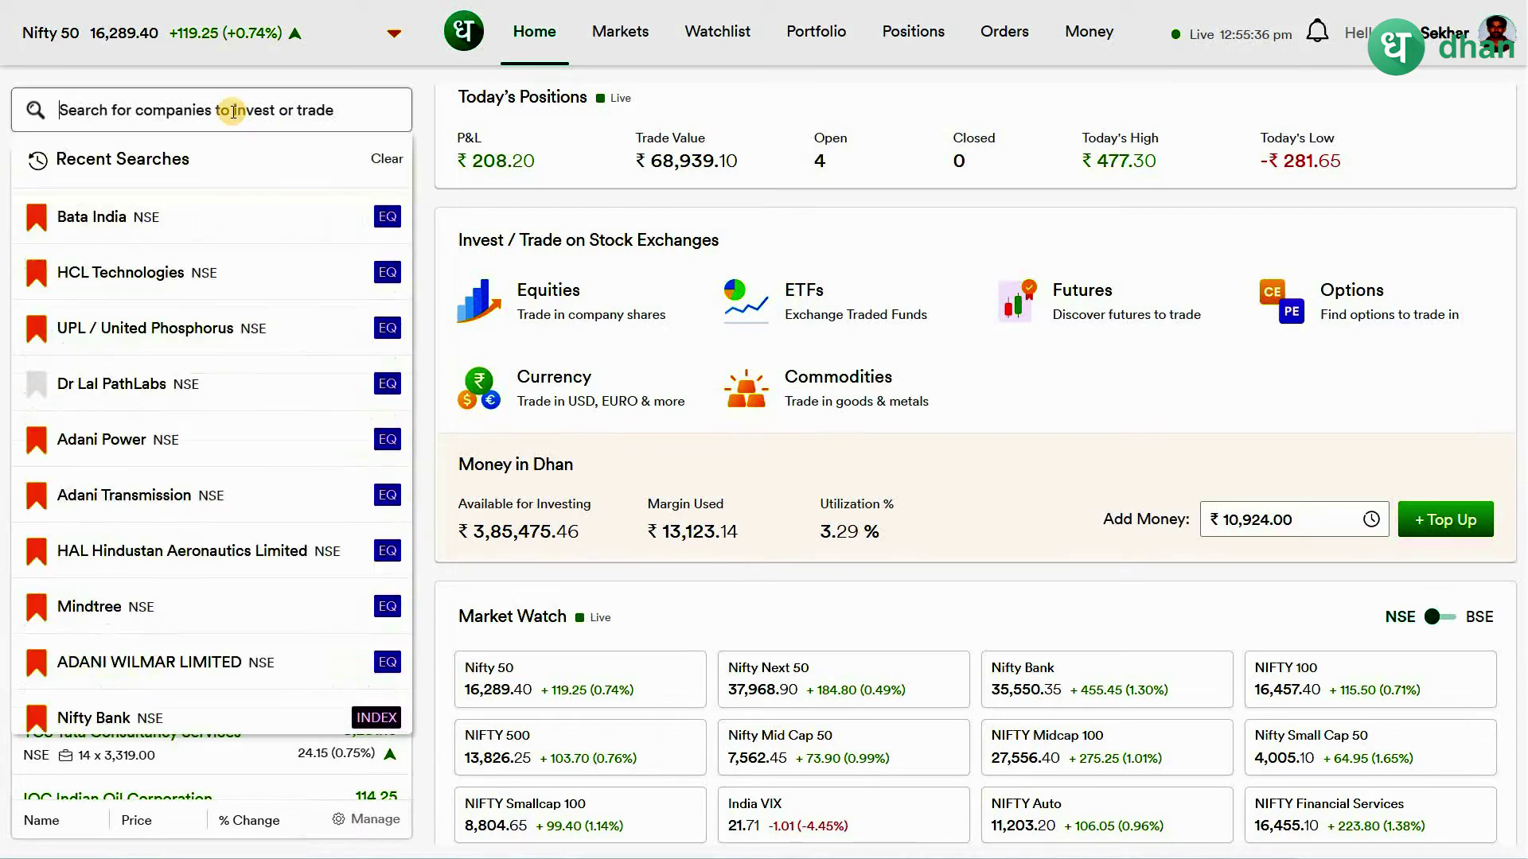
pyautogui.write('itc')
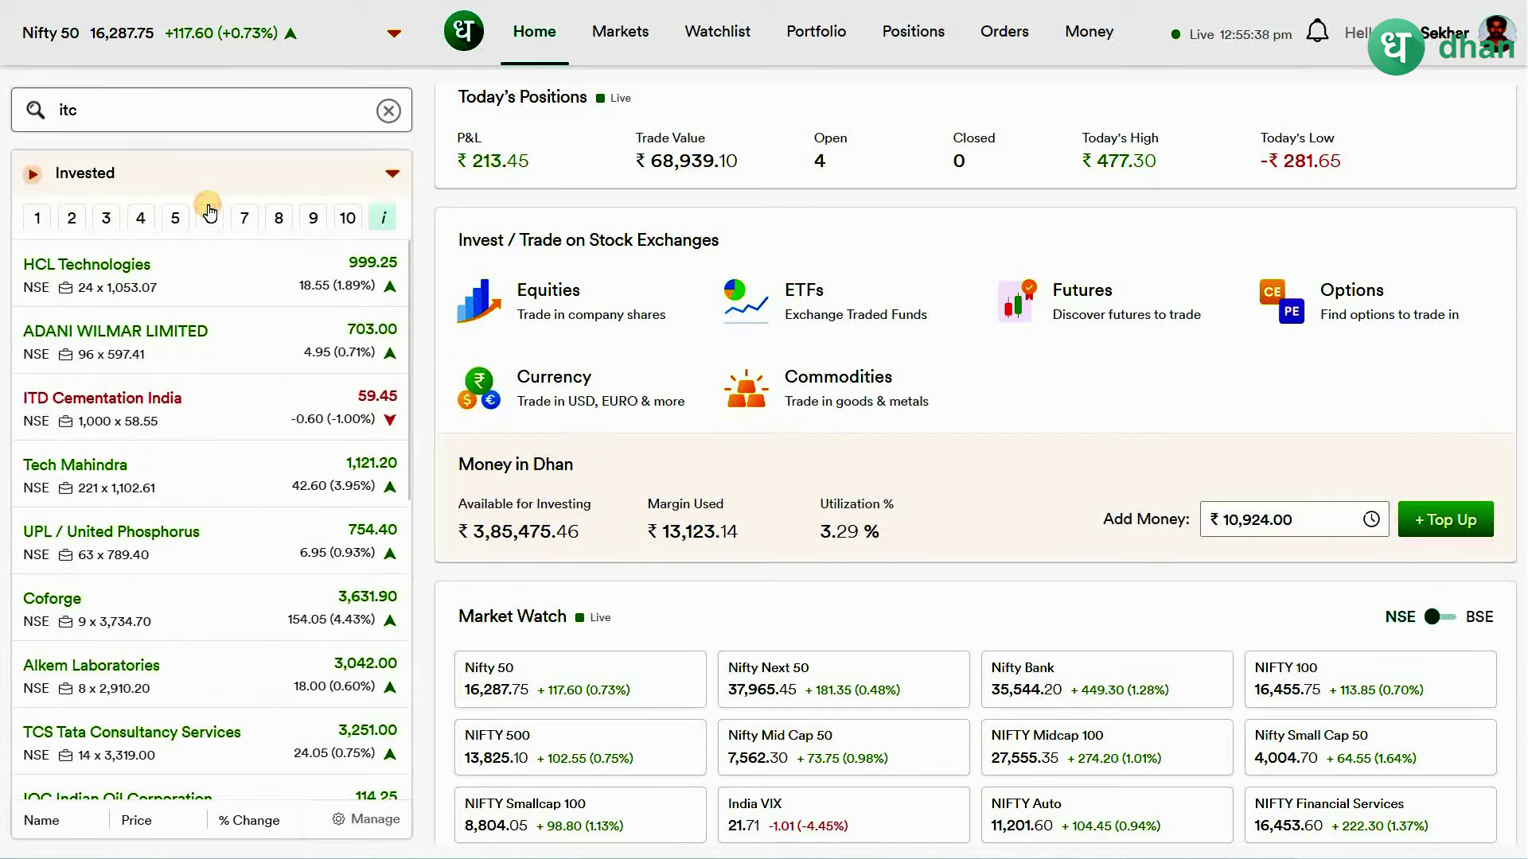
pyautogui.press('Return')
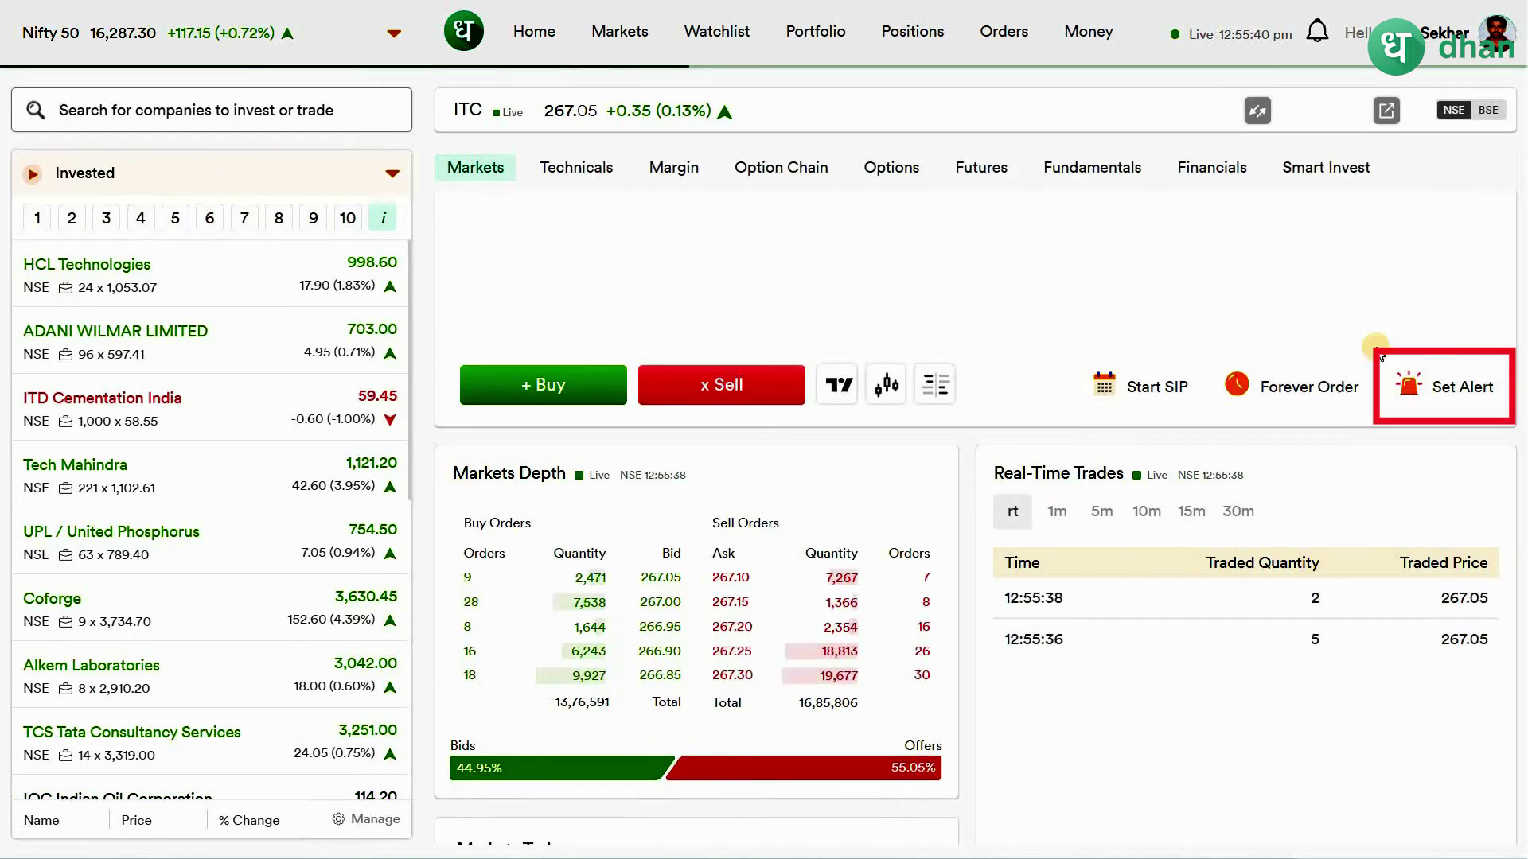
# Open the HCL Technologies stock page from the Invested watchlist and show its alert option.
pyautogui.click(71, 271)
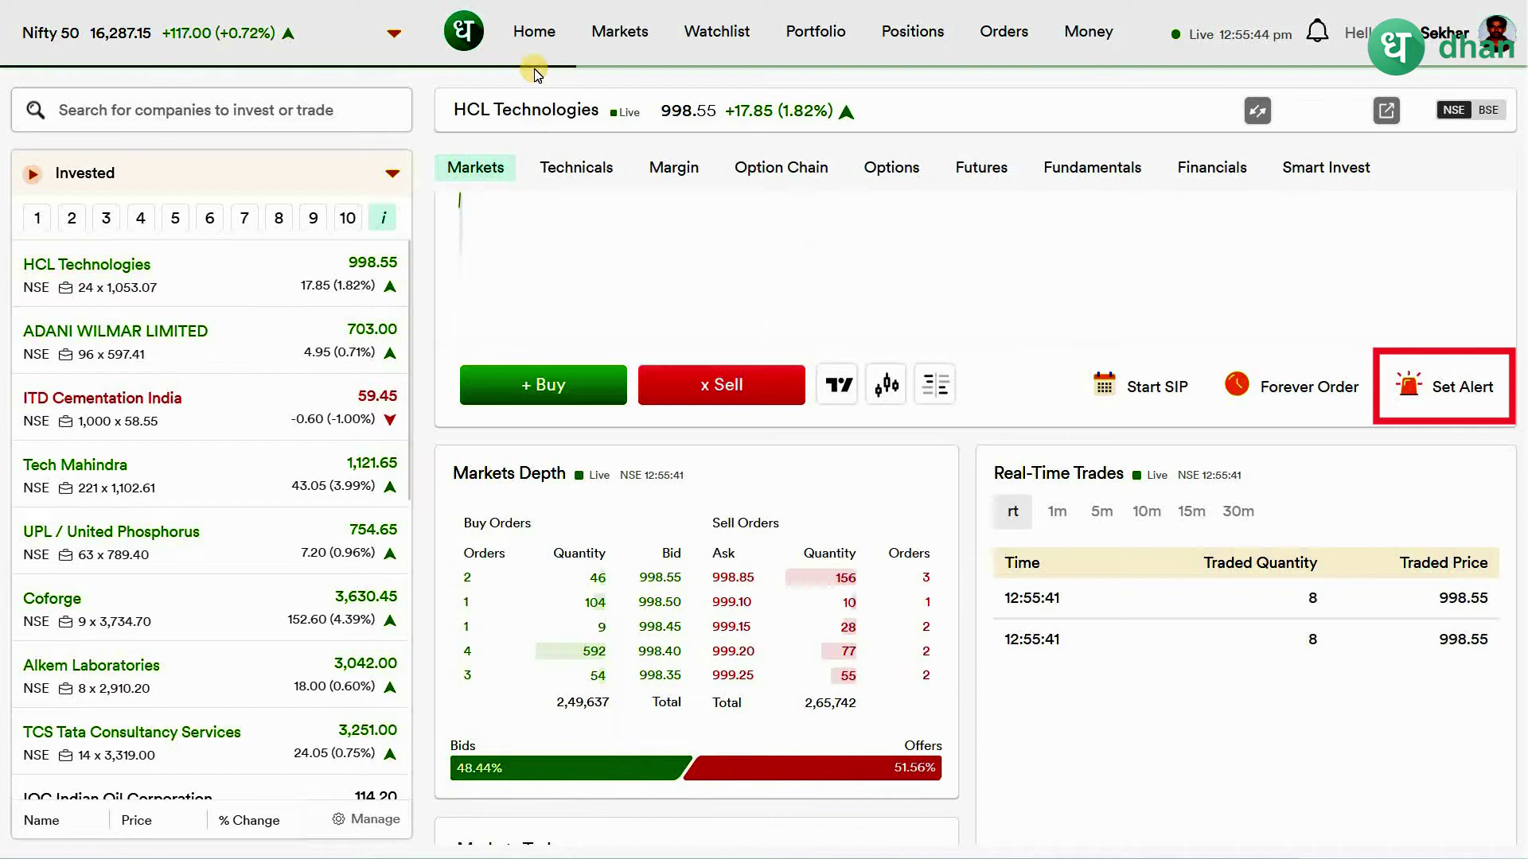
pyautogui.click(534, 32)
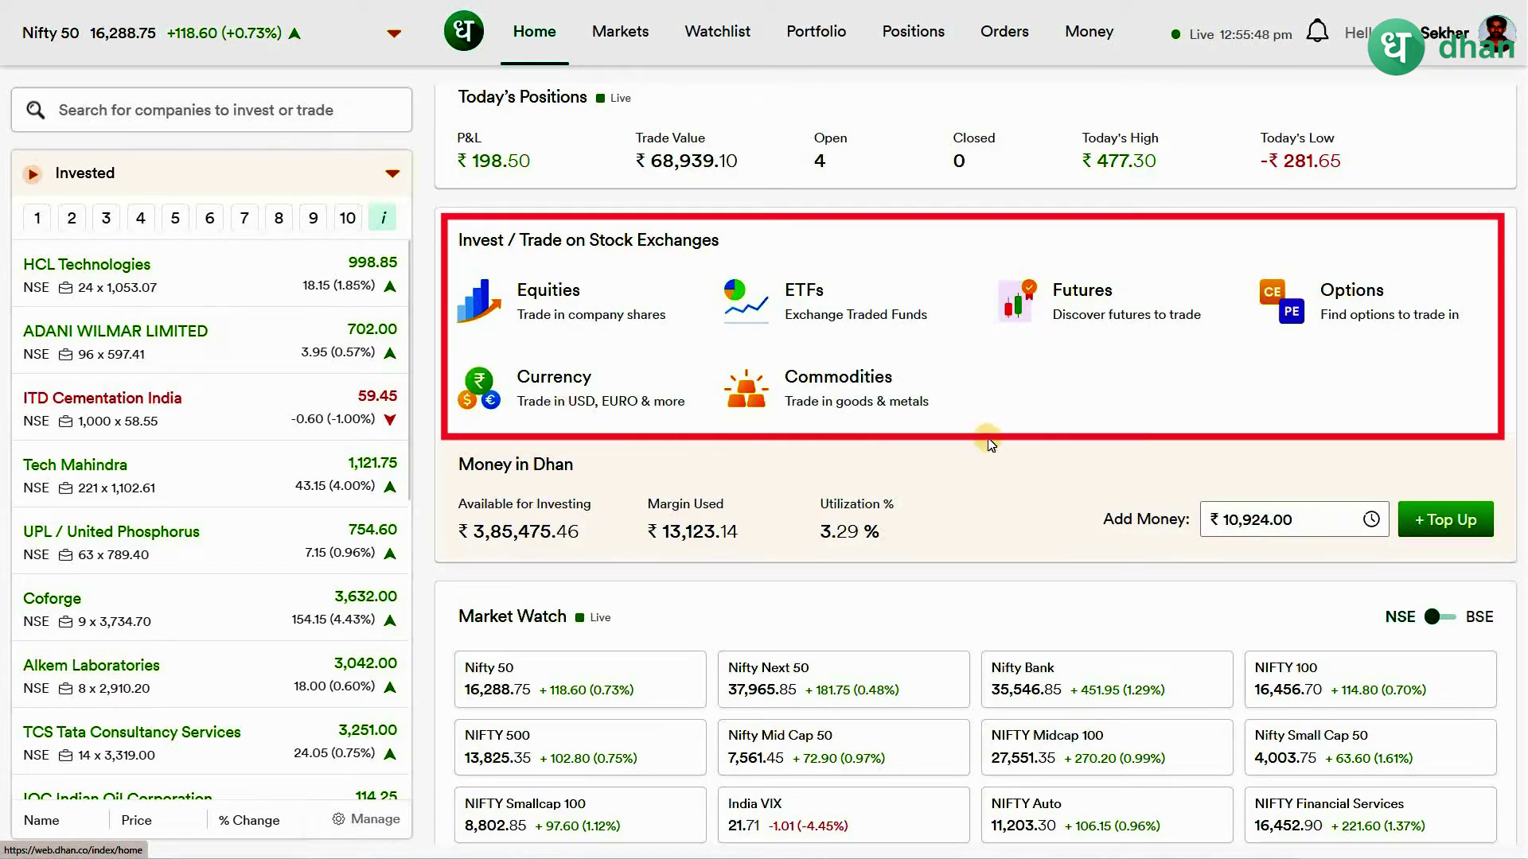
pyautogui.click(136, 279)
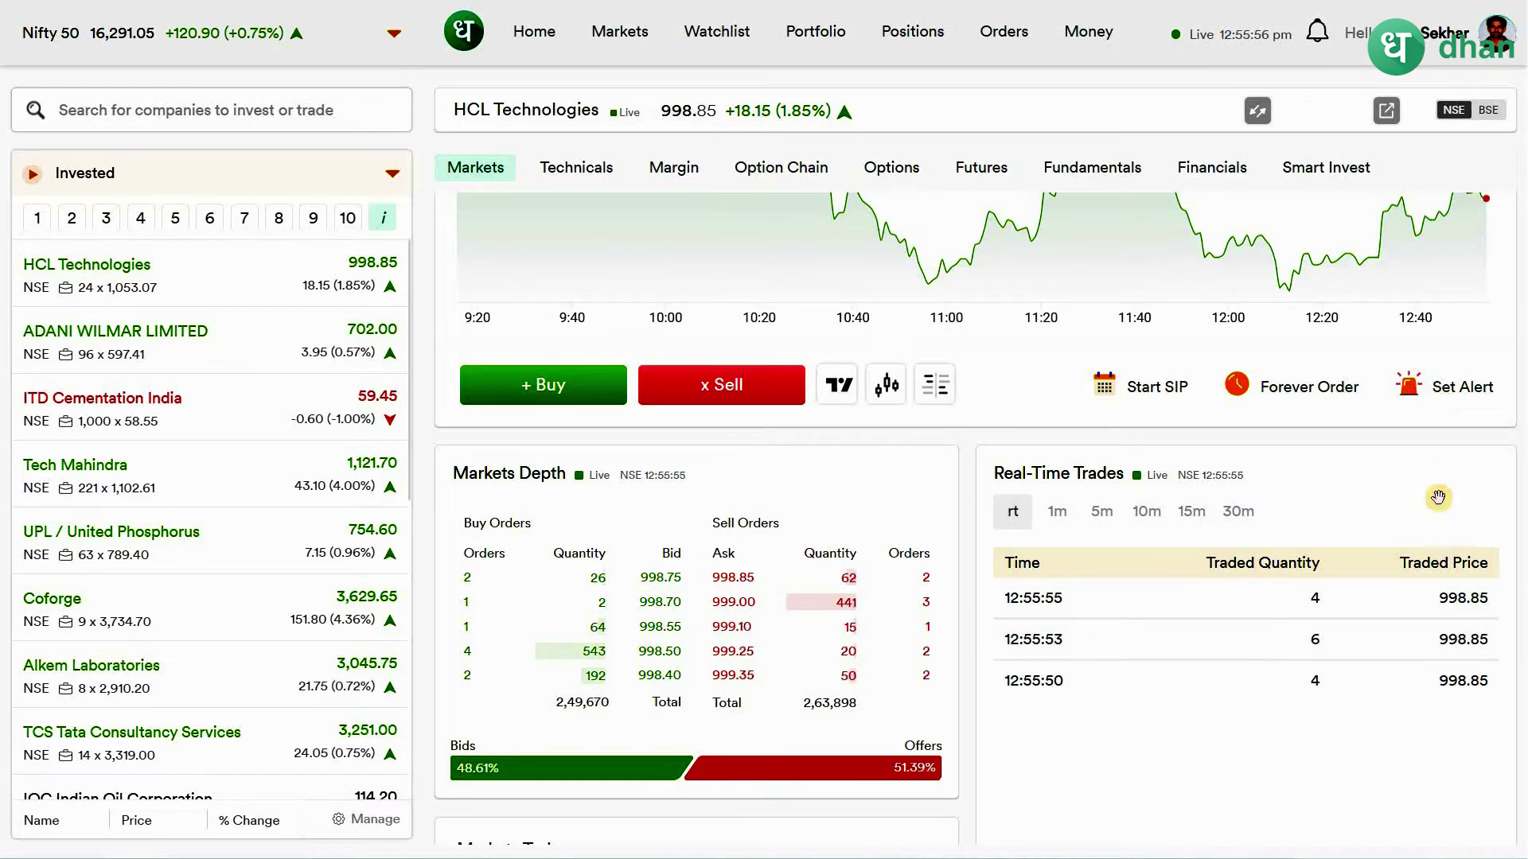
pyautogui.scroll(2, 1444, 700)
pyautogui.scroll(2, 1444, 700)
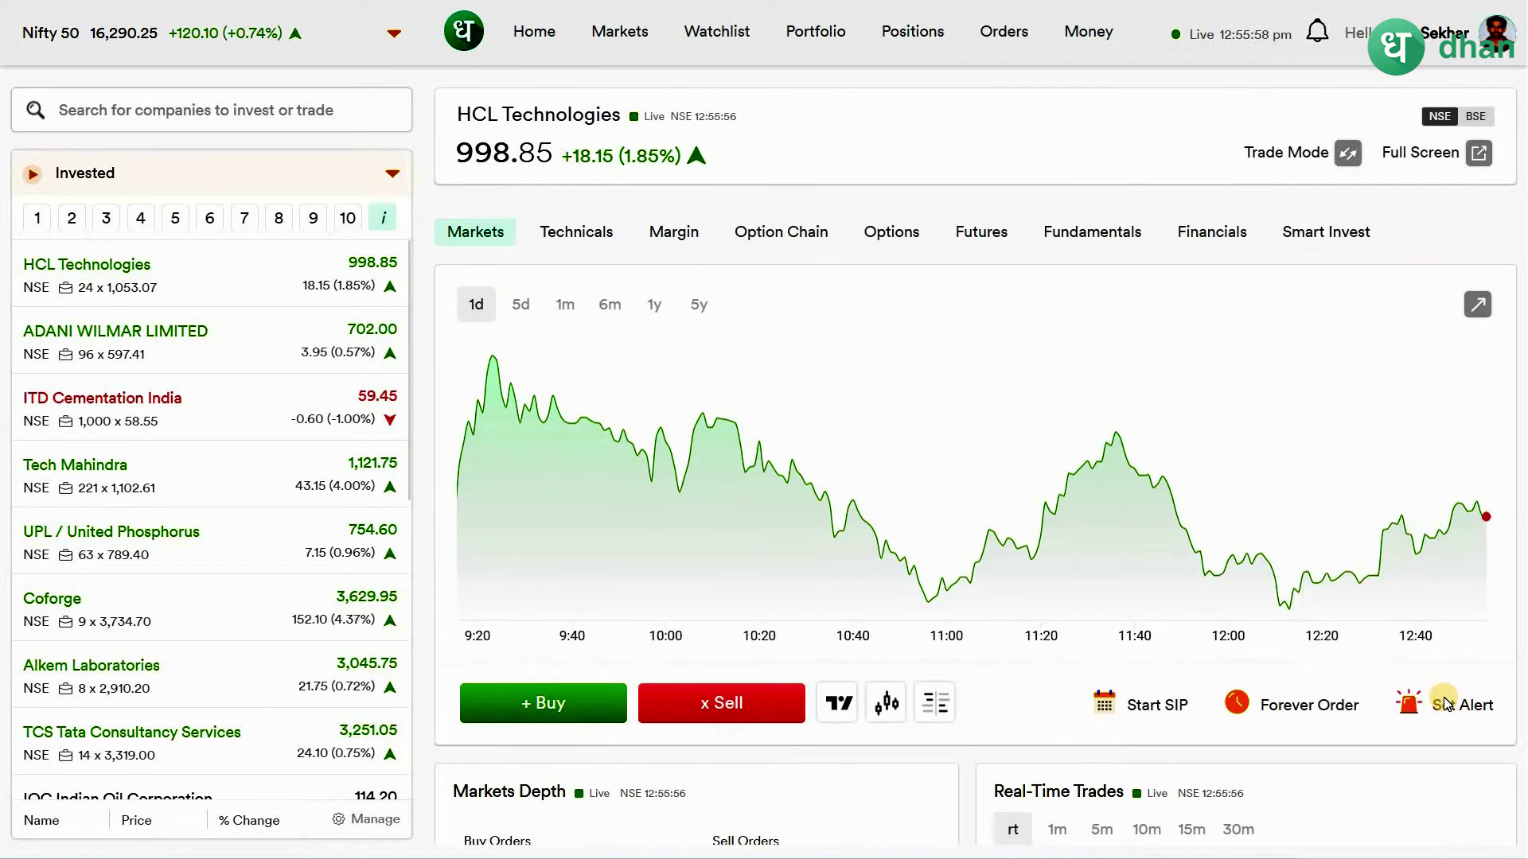
# Create a Price-type alert for HCL Technologies with a target price of 990.
pyautogui.click(1444, 700)
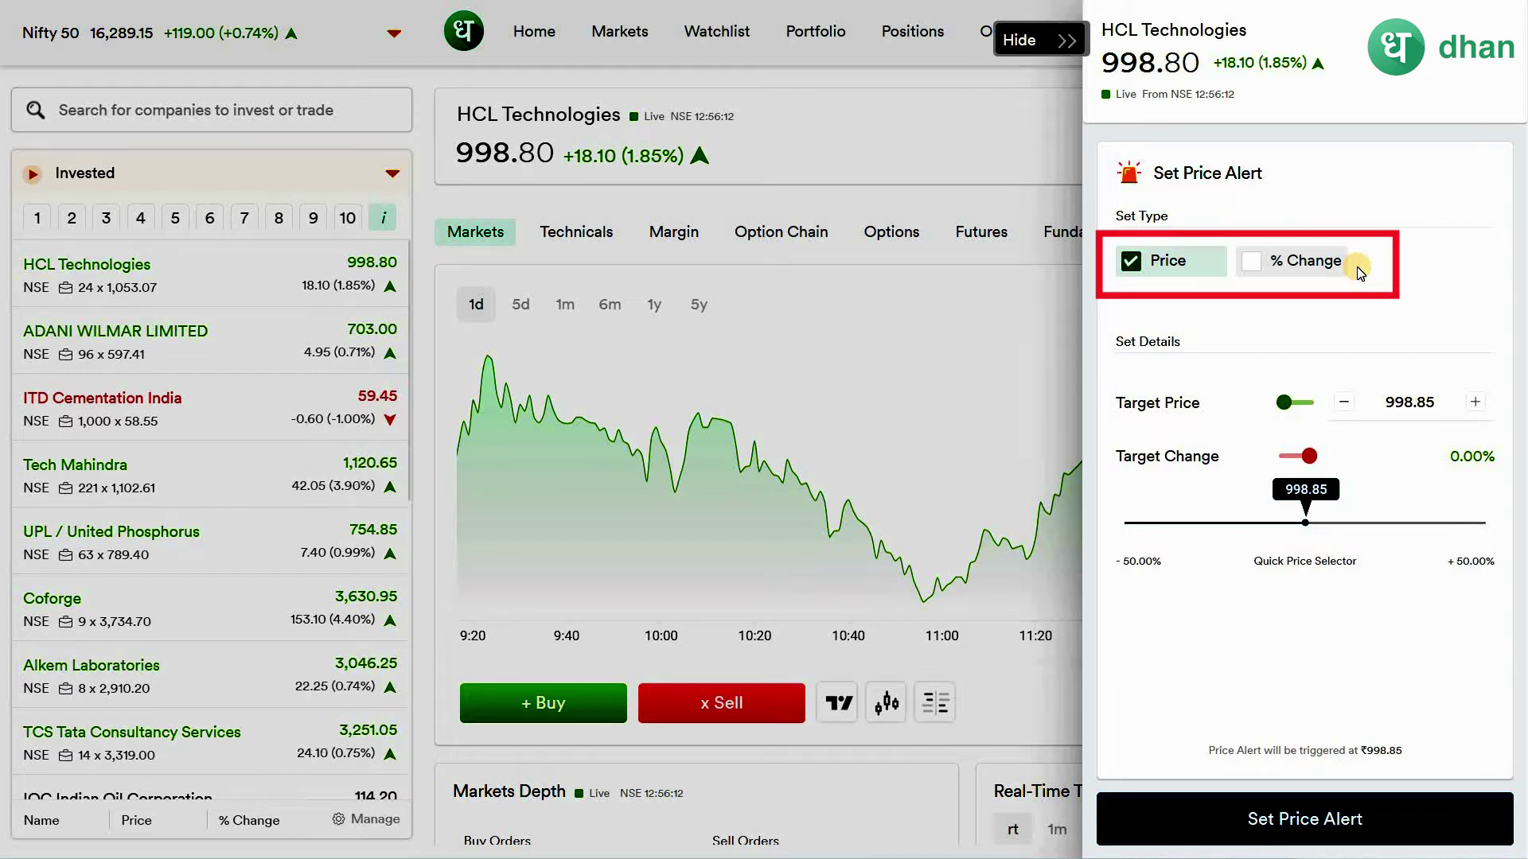
pyautogui.click(1263, 270)
pyautogui.click(1432, 404)
pyautogui.moveTo(1433, 403); pyautogui.dragTo(1385, 403)
pyautogui.write('990')
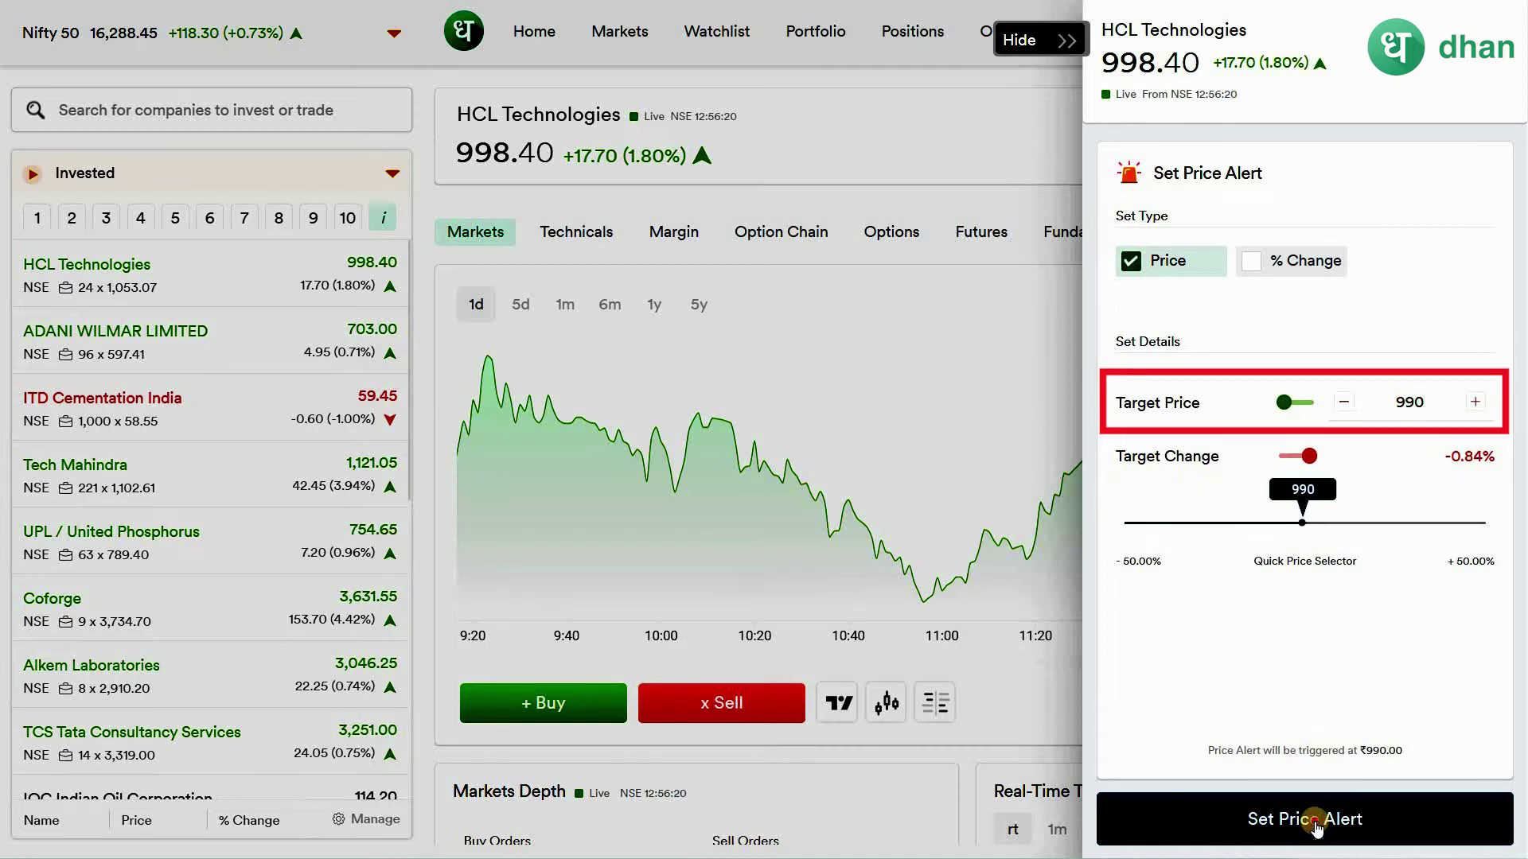
pyautogui.click(1323, 815)
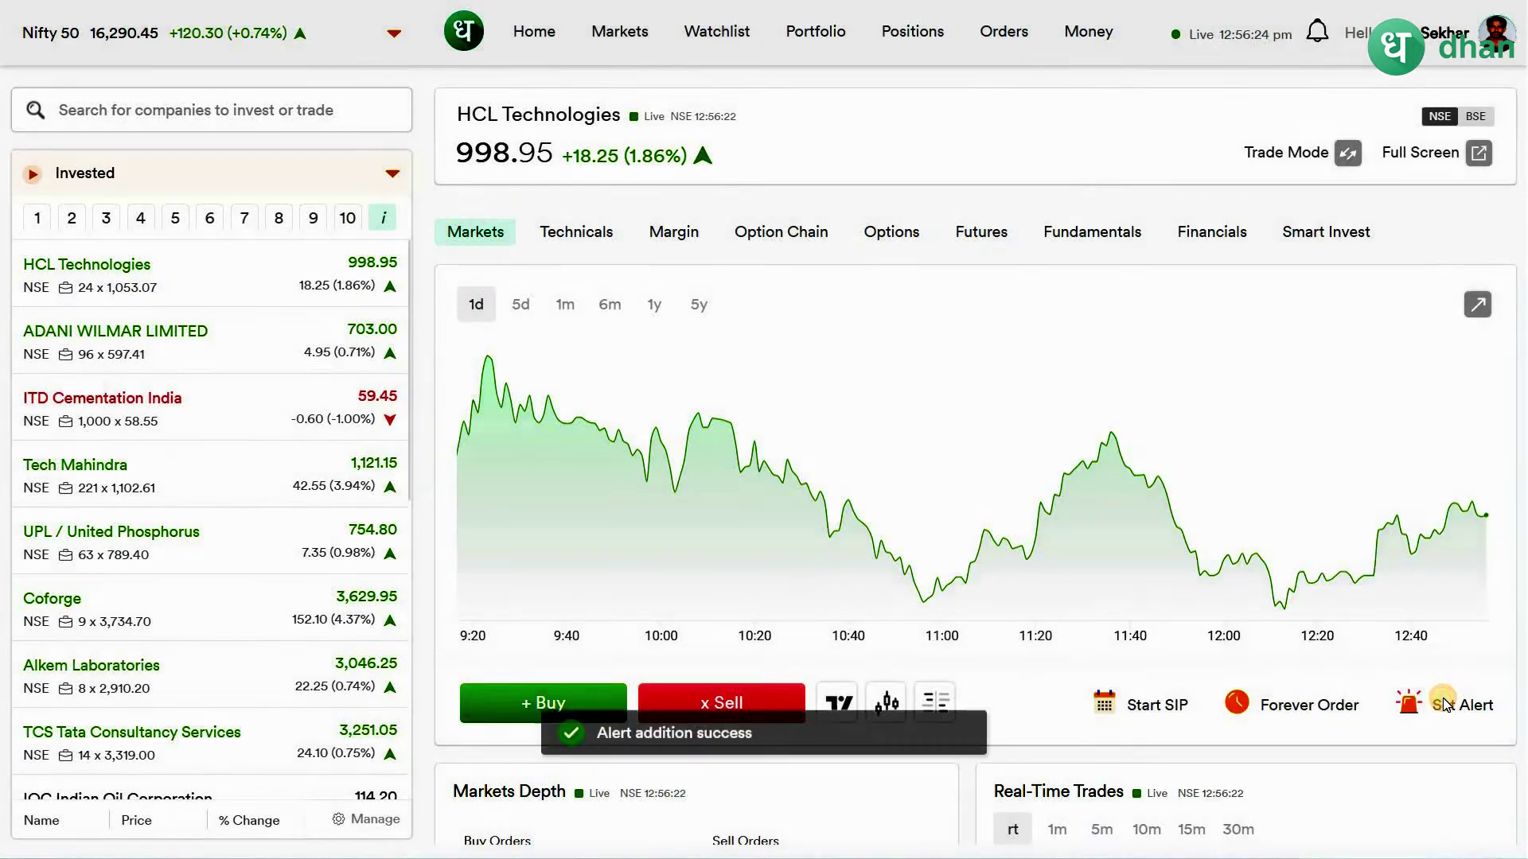
# Close the reopened alert form and look through the triggered price alerts in the Notifications Center.
pyautogui.click(1445, 705)
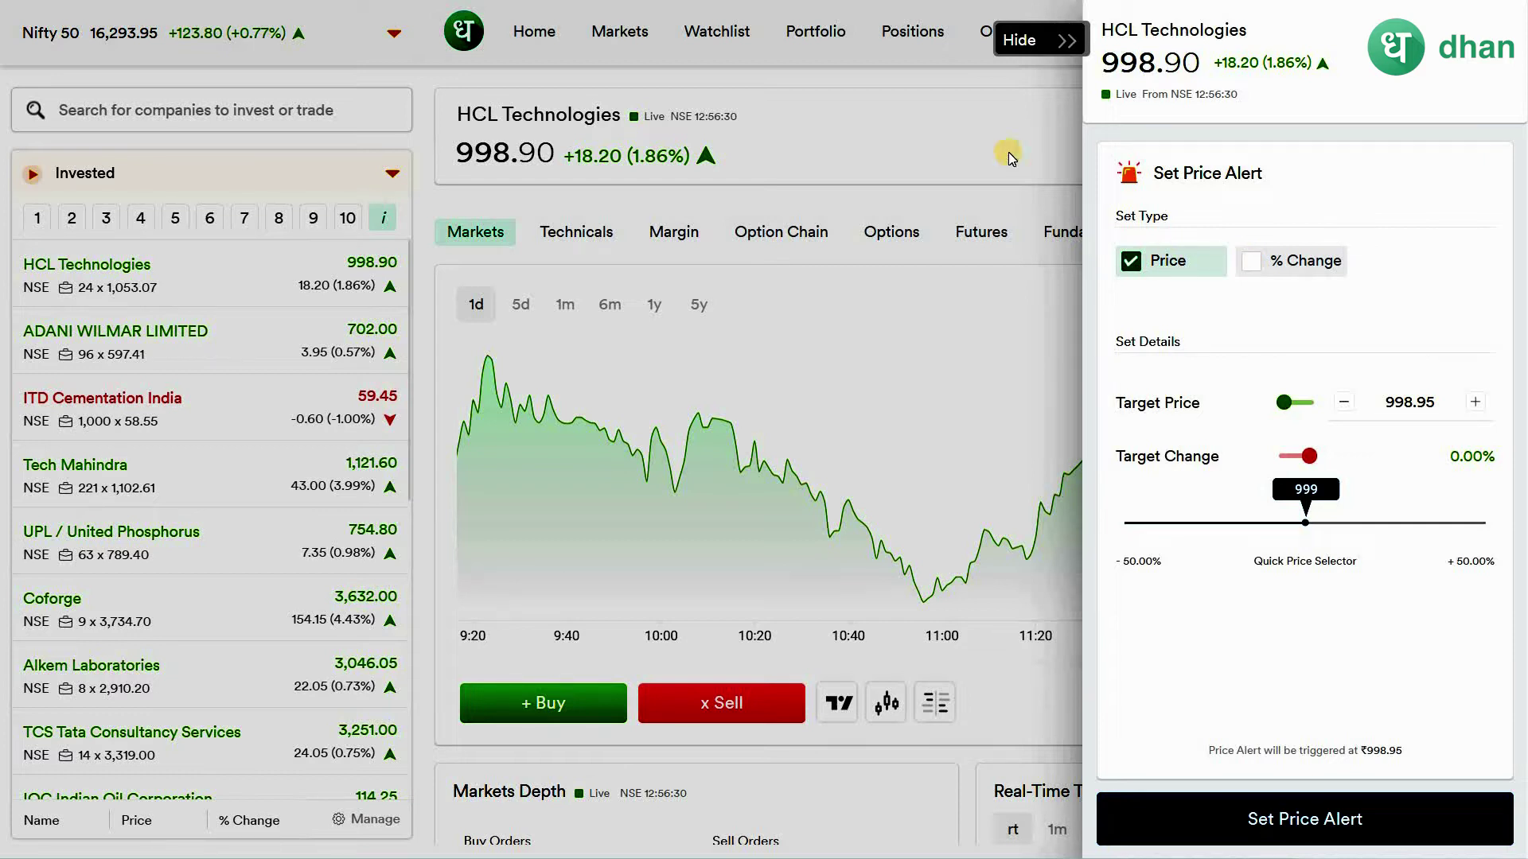
pyautogui.click(970, 177)
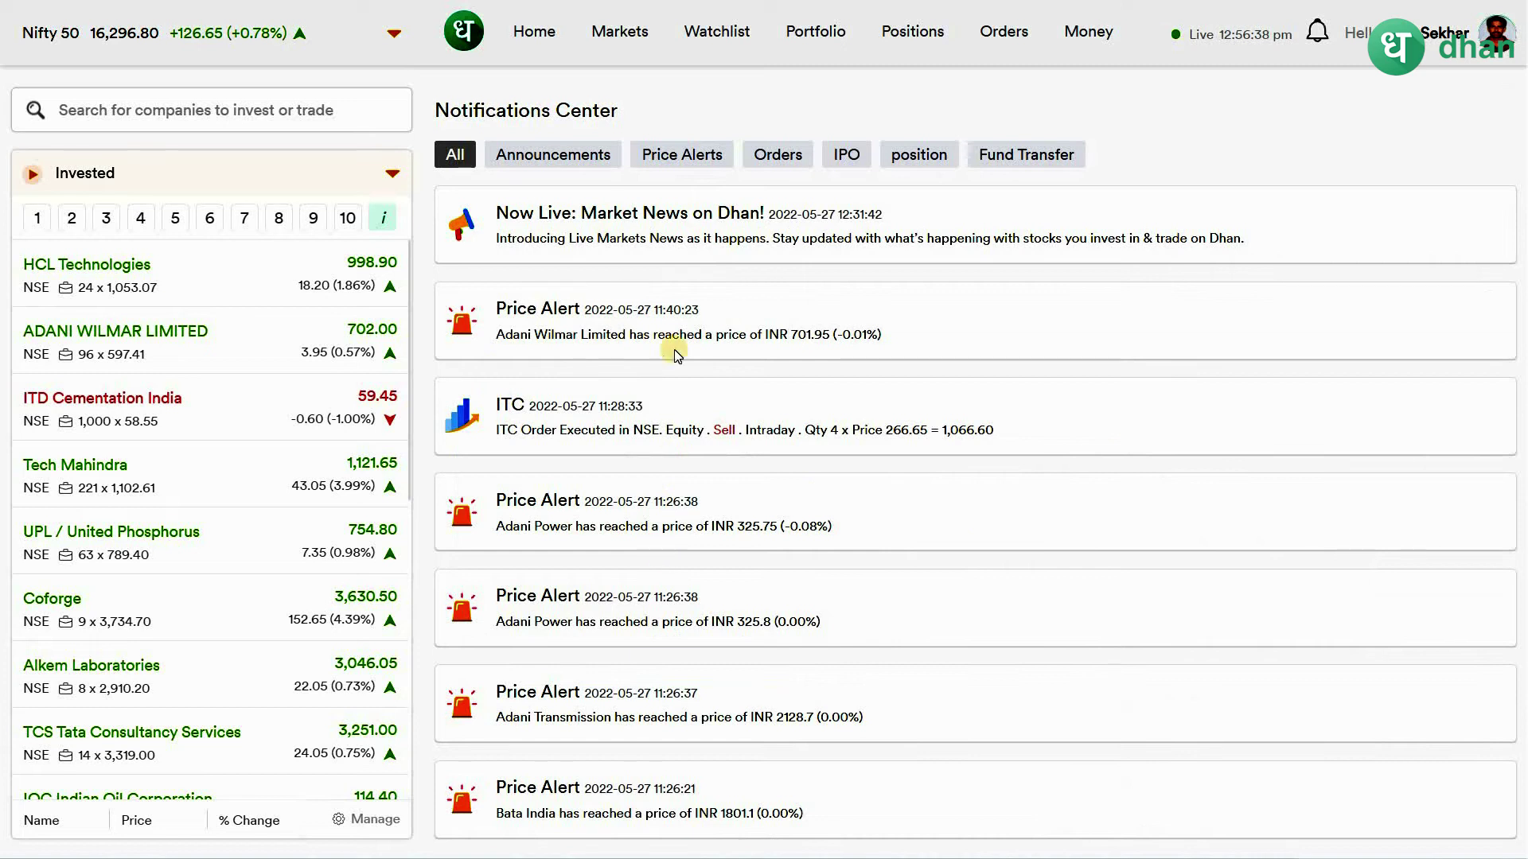
pyautogui.scroll(-5, 675, 354)
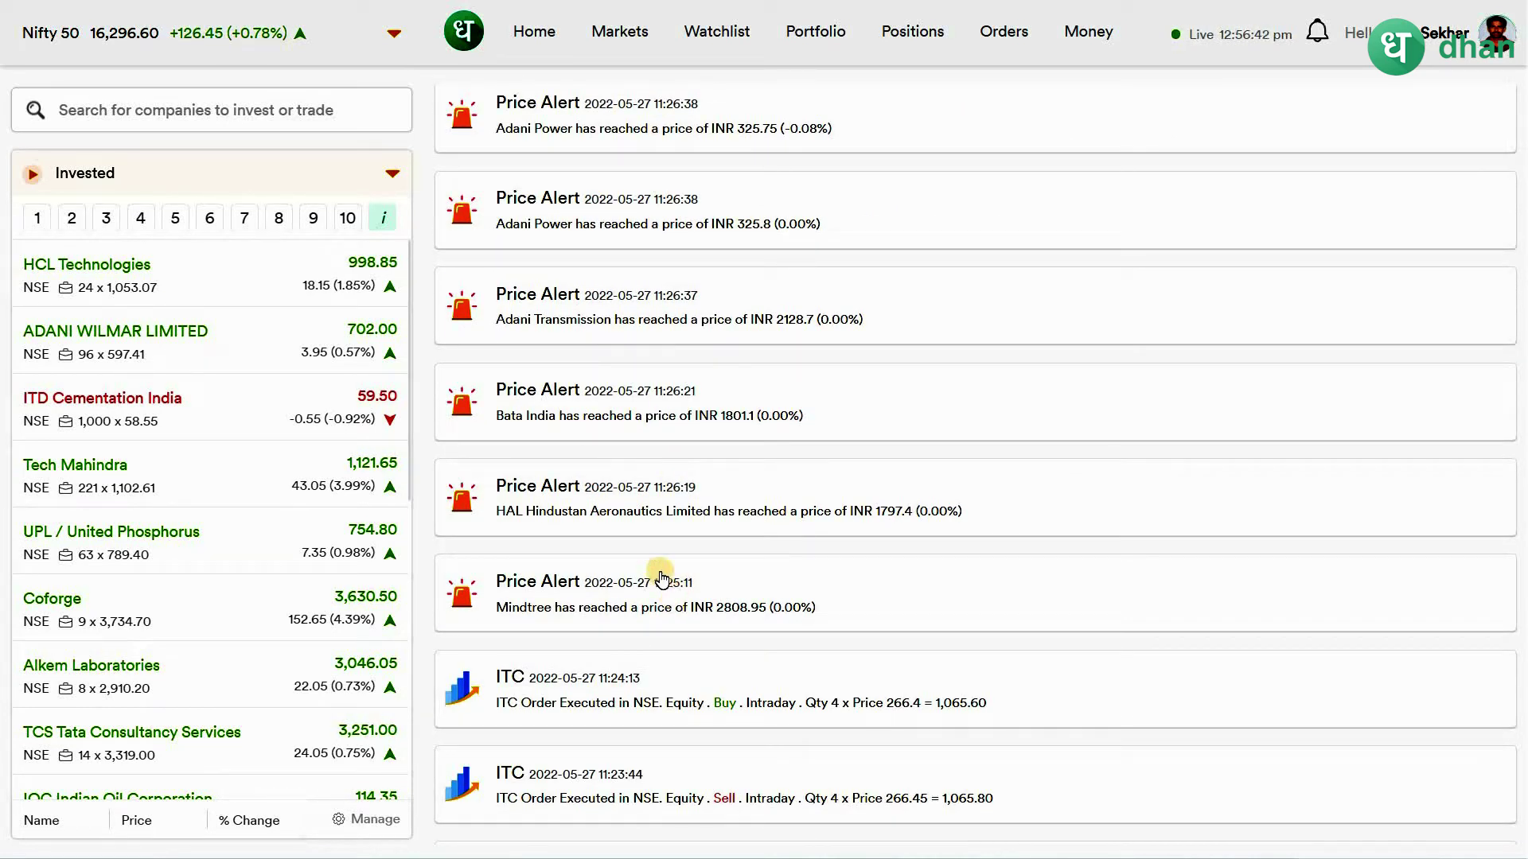
# Start another price alert for HCL Technologies and set its type to % Change.
pyautogui.click(135, 264)
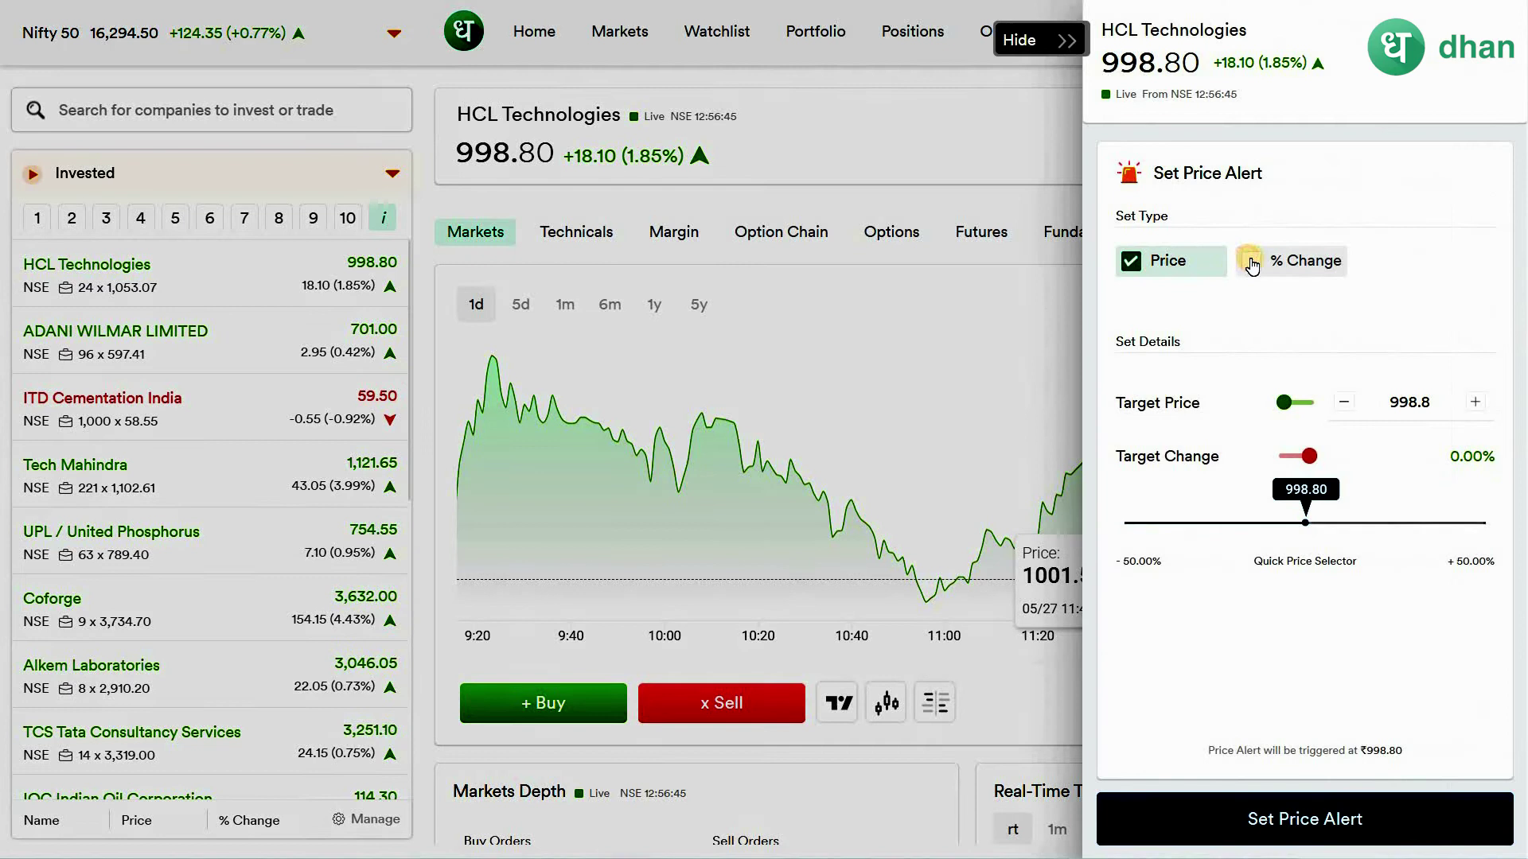
pyautogui.click(1250, 260)
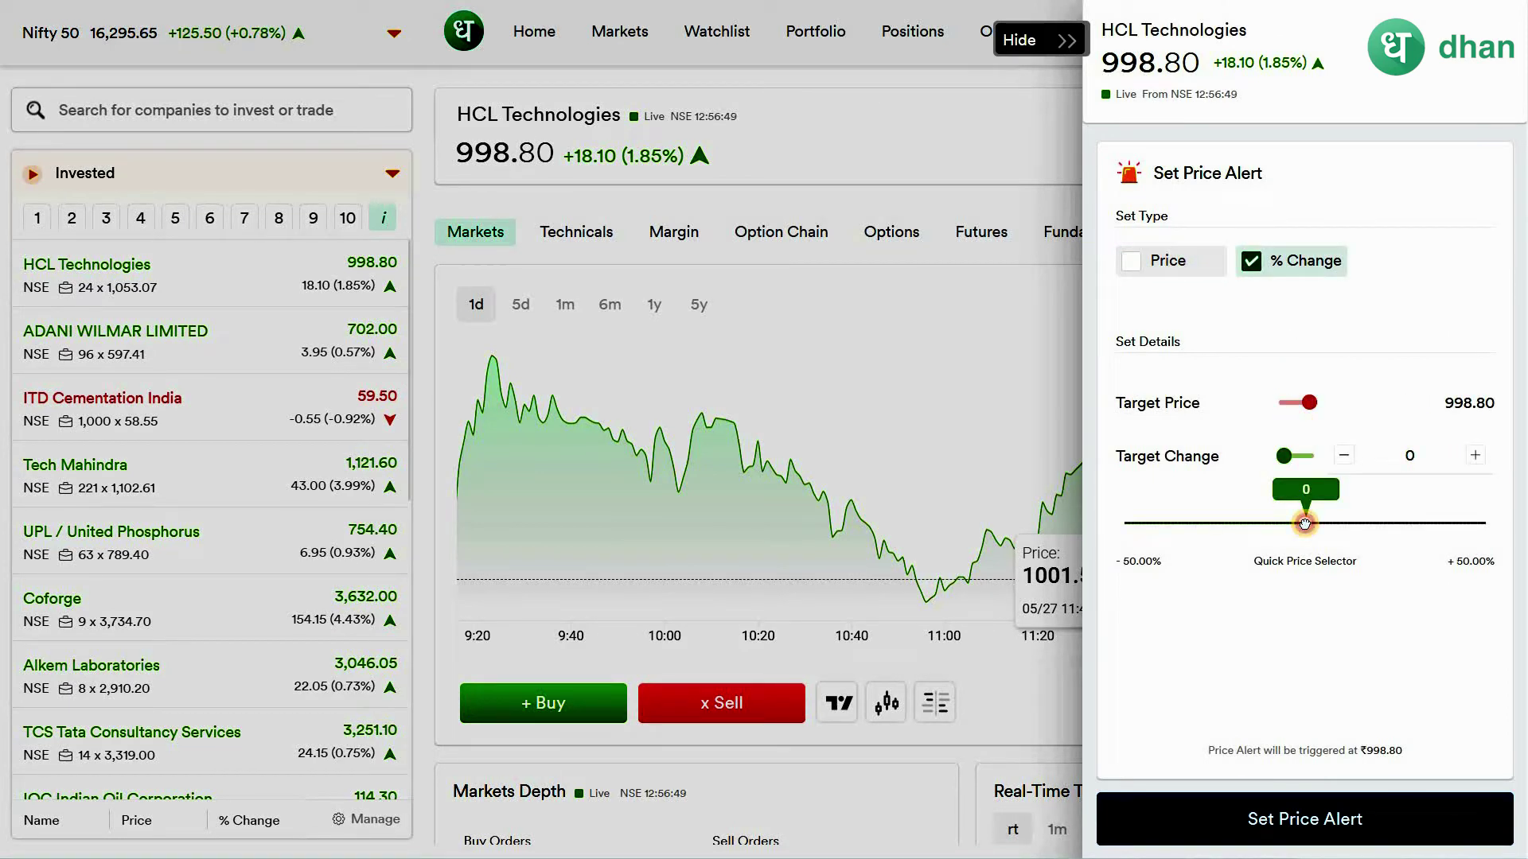
# Try target changes of -17 and 20 for the HCL Technologies alert.
pyautogui.moveTo(1286, 522); pyautogui.dragTo(1244, 521)
pyautogui.click(1398, 451)
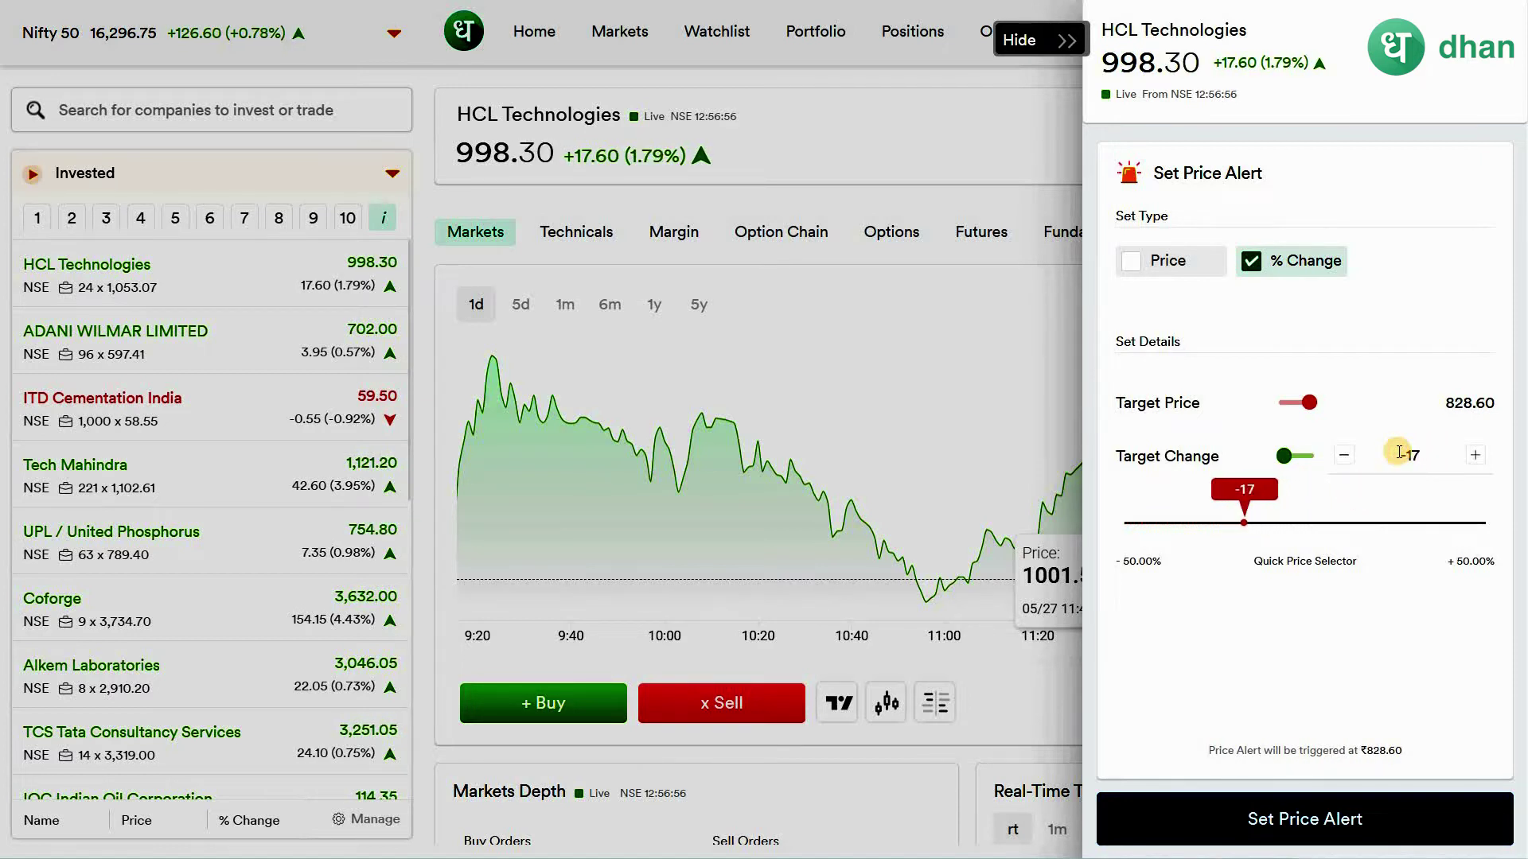
pyautogui.doubleClick(1400, 452)
pyautogui.write('20')
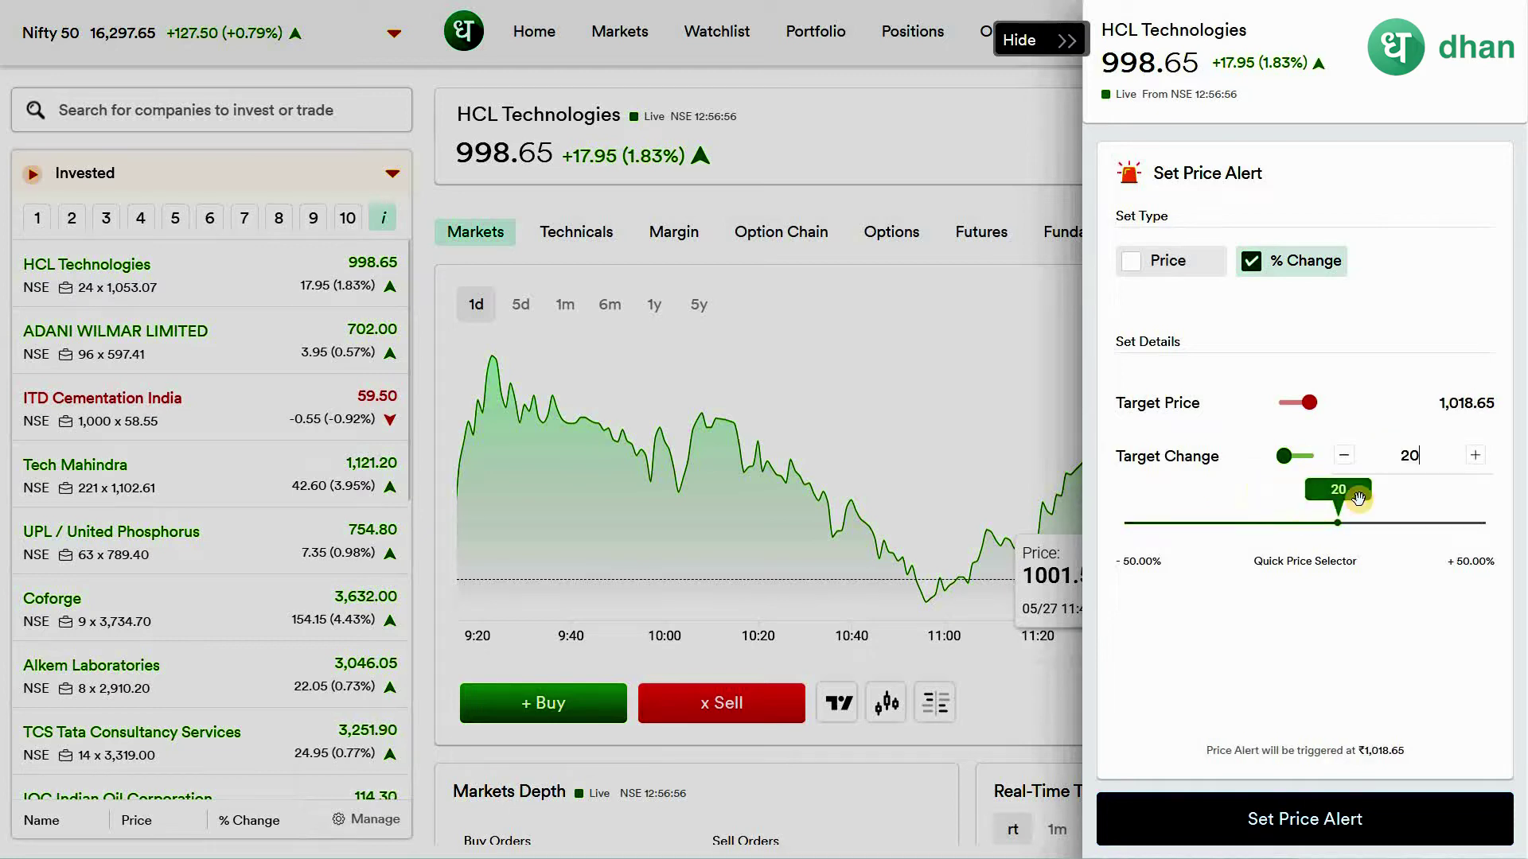
# Set the alert's target change to -9, giving a target price of 908.95, and create the alert.
pyautogui.click(1303, 522)
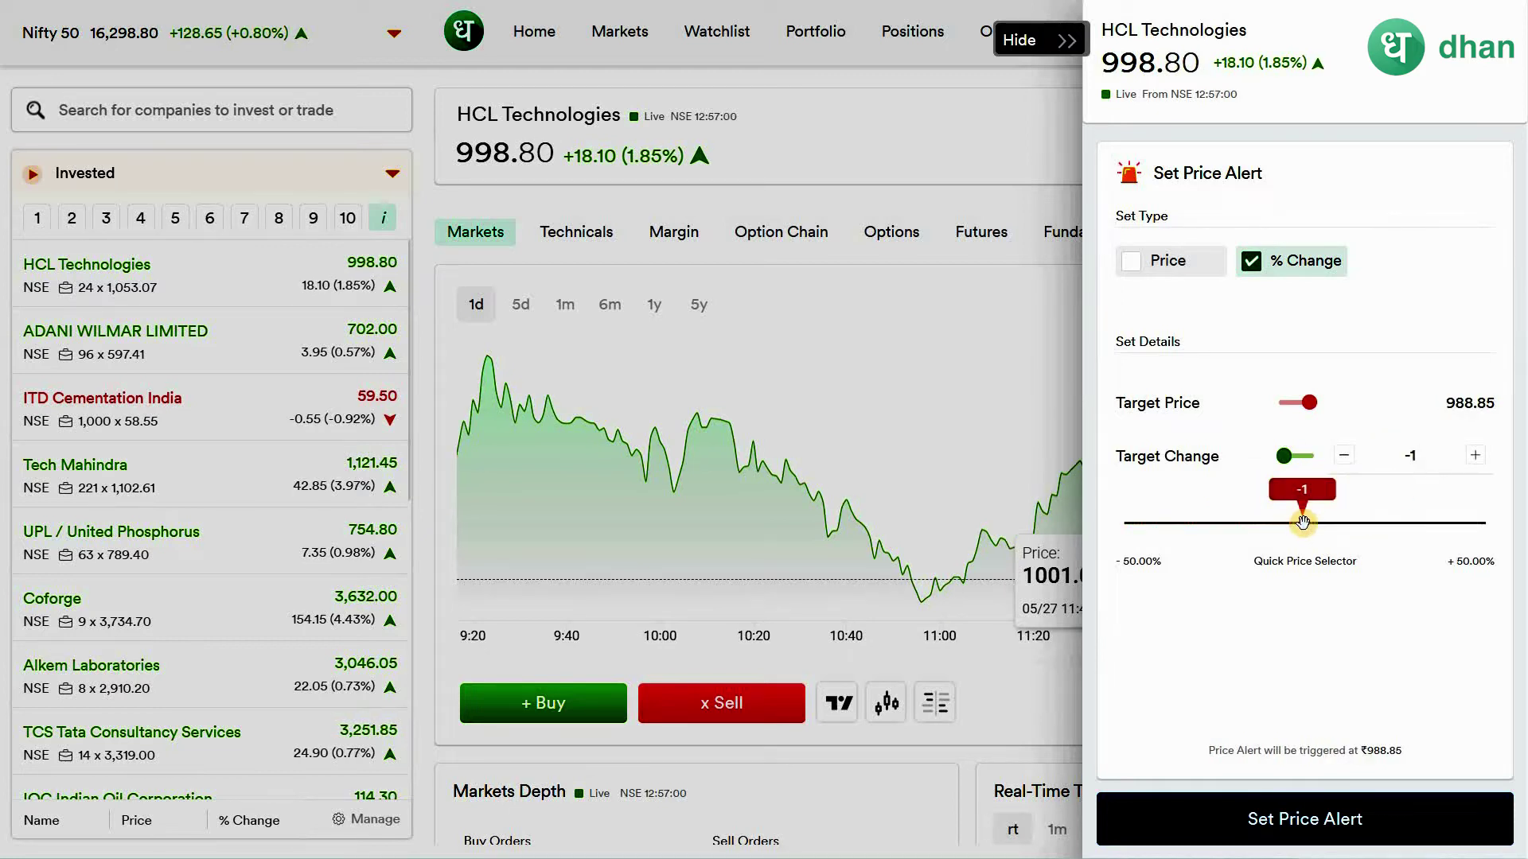
pyautogui.click(1476, 409)
pyautogui.write('908.95')
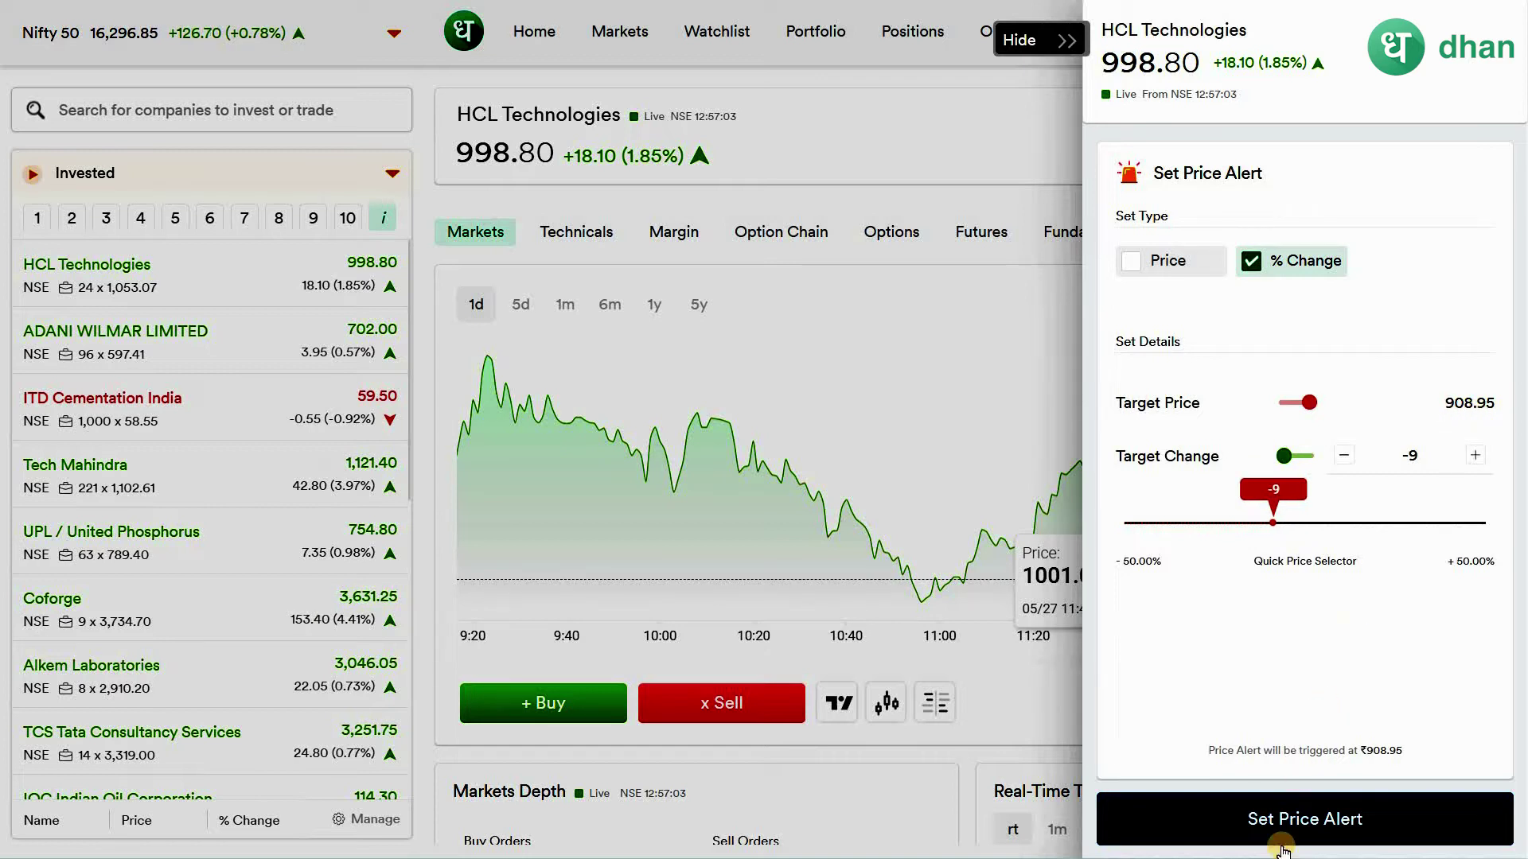
pyautogui.click(1303, 817)
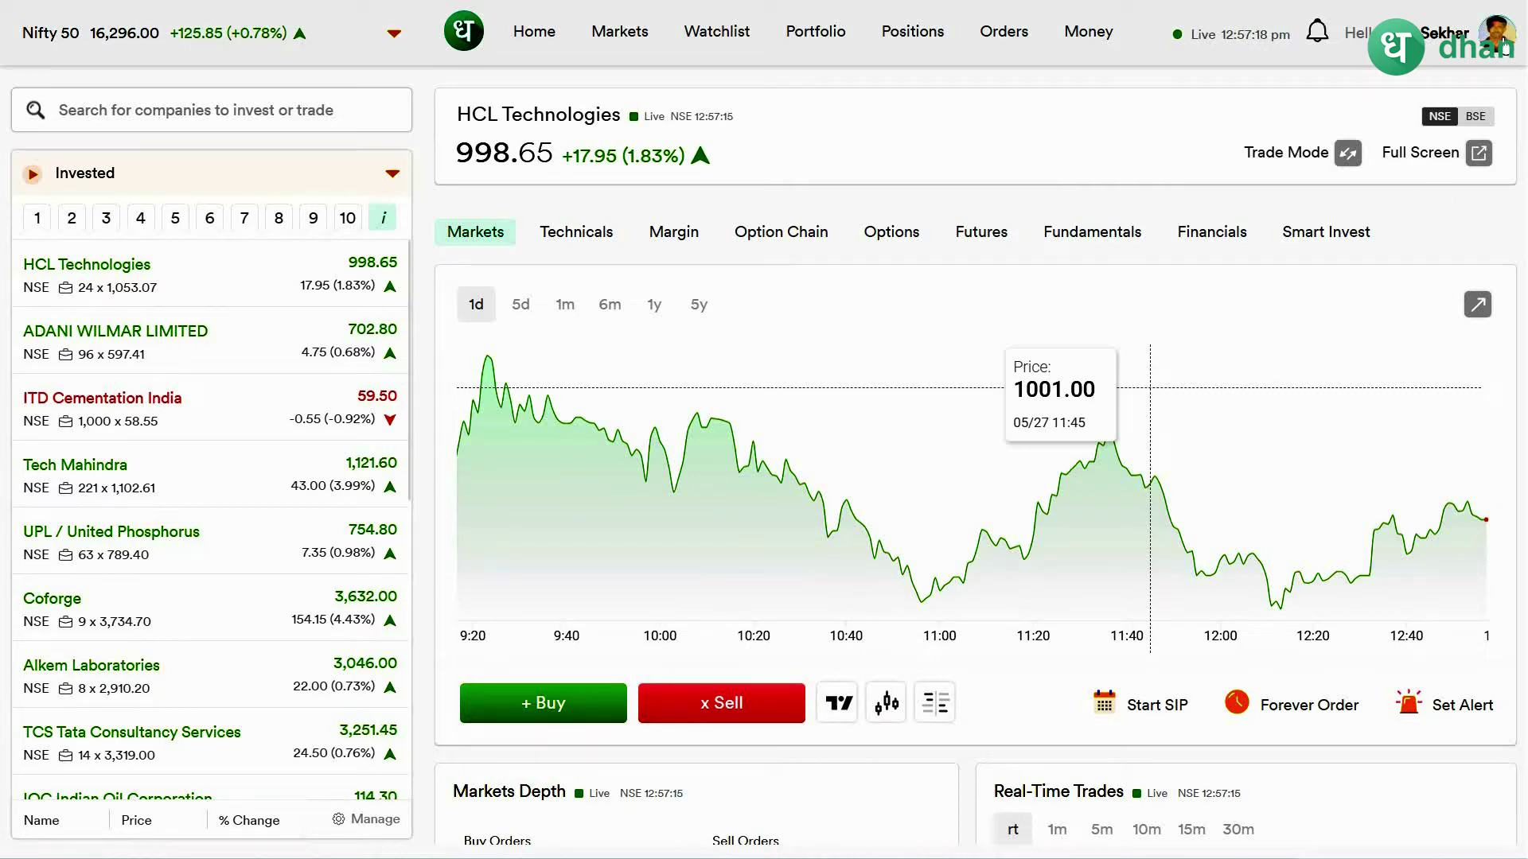
# Open the Price Alerts page from the account options and review the active alerts.
pyautogui.click(1357, 151)
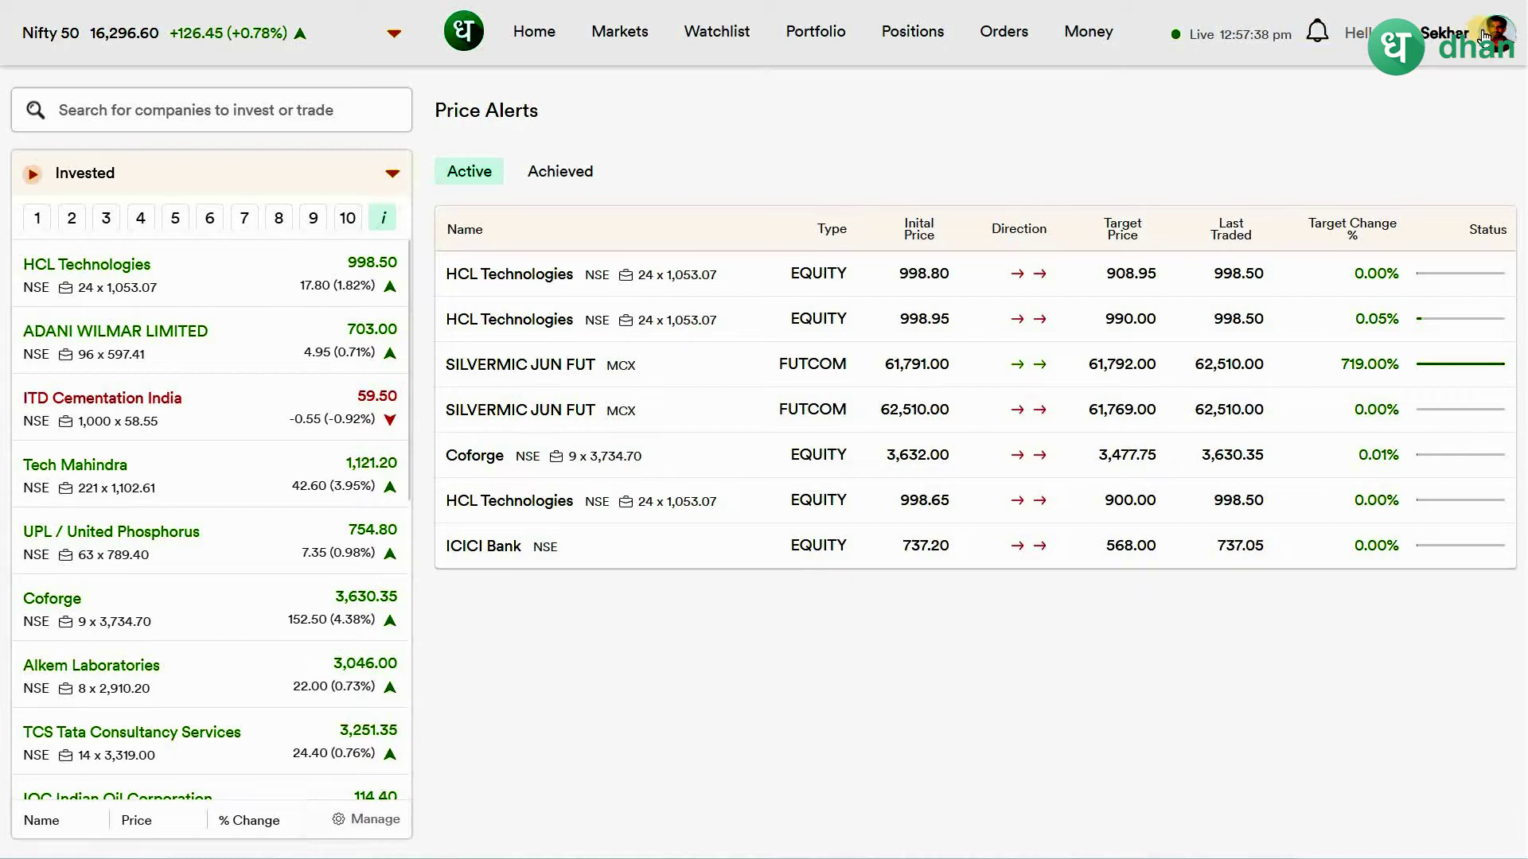
pyautogui.click(546, 33)
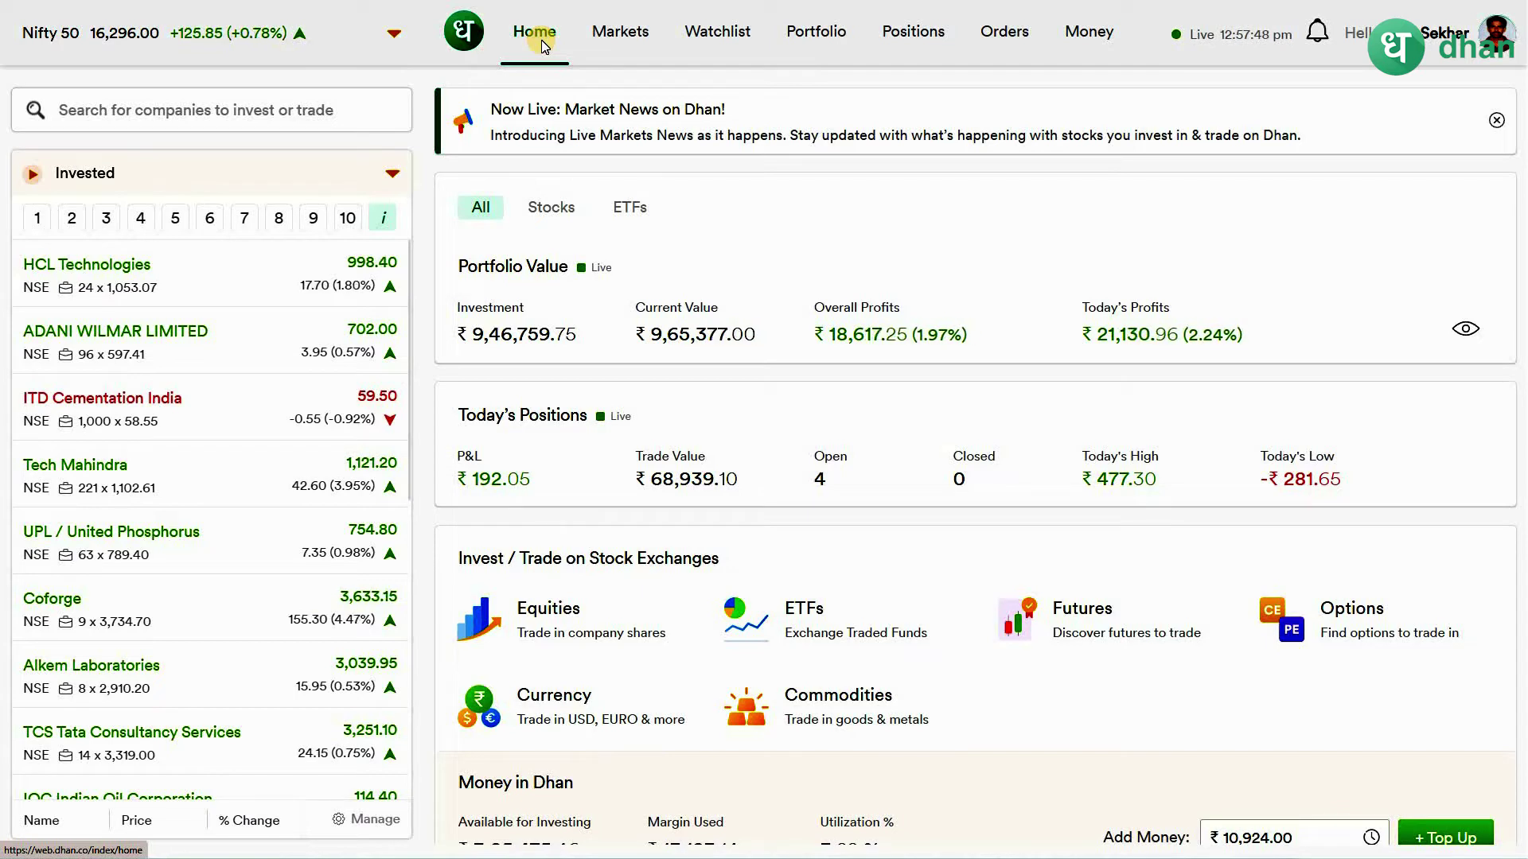
pyautogui.click(1495, 34)
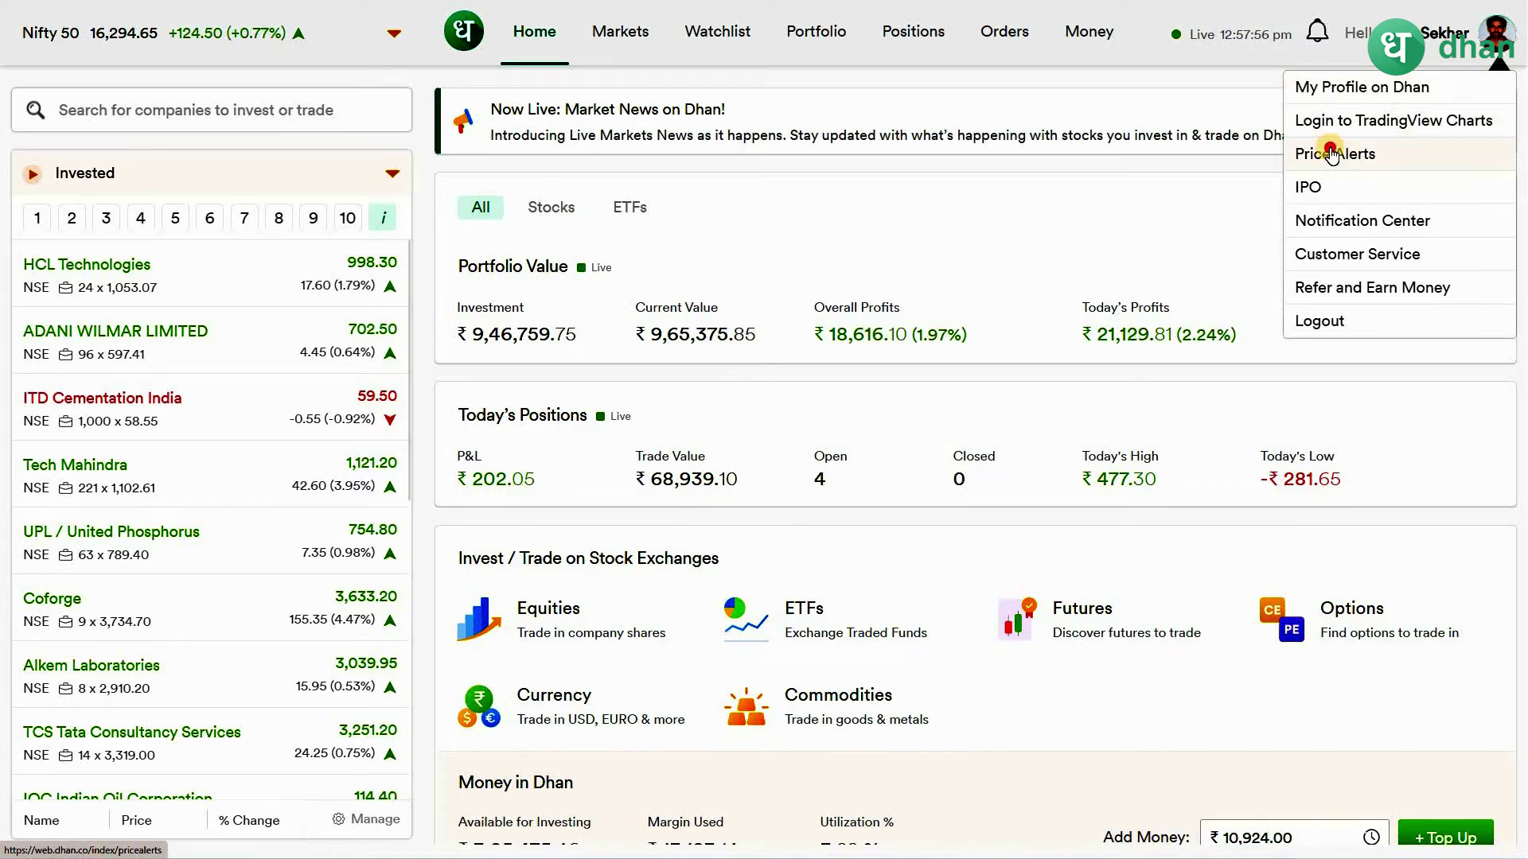
pyautogui.click(1332, 153)
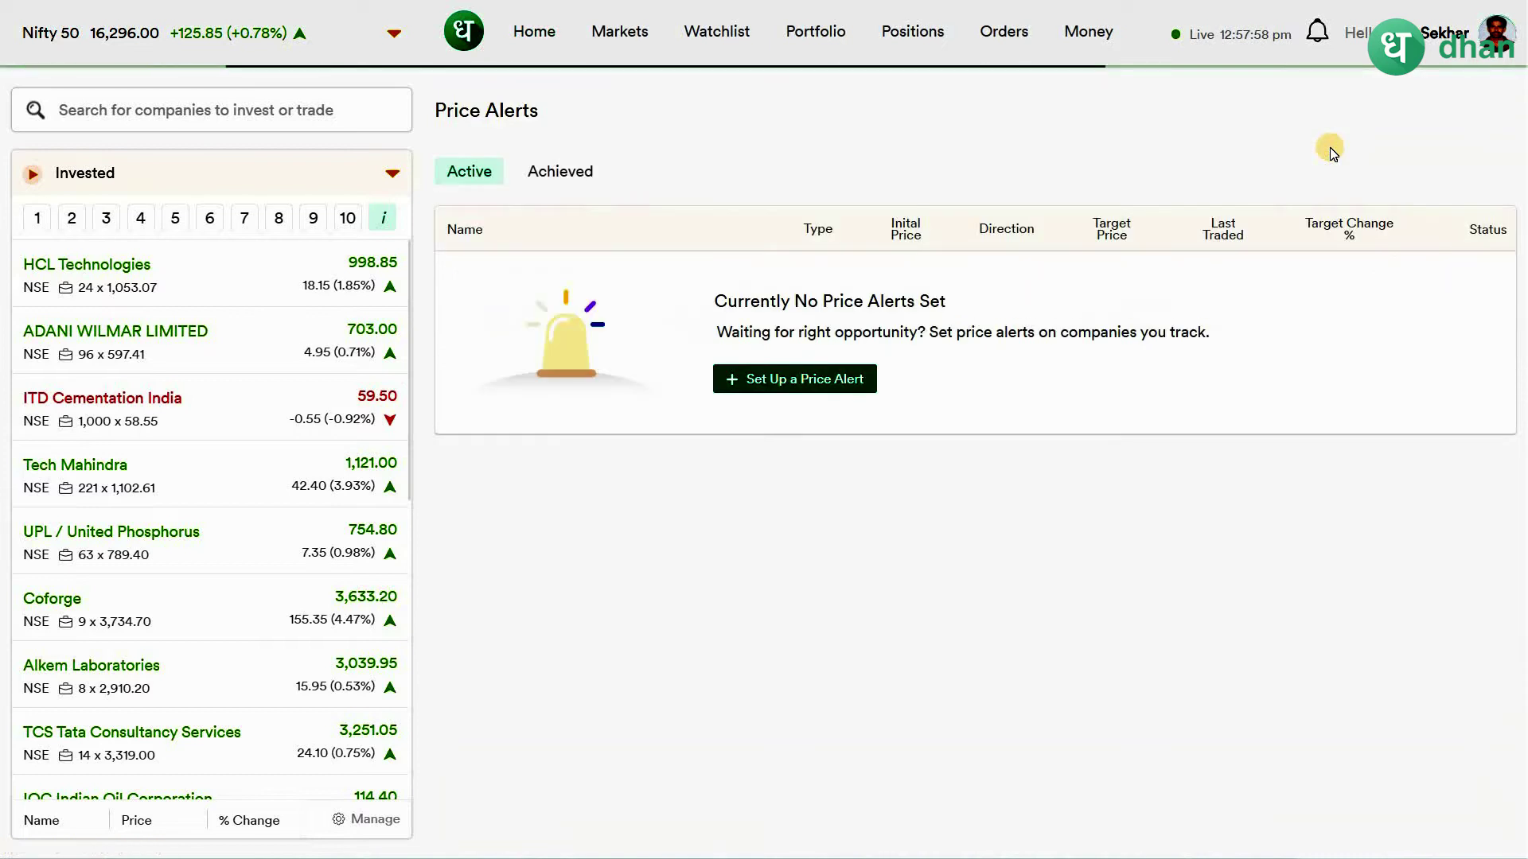
pyautogui.click(476, 174)
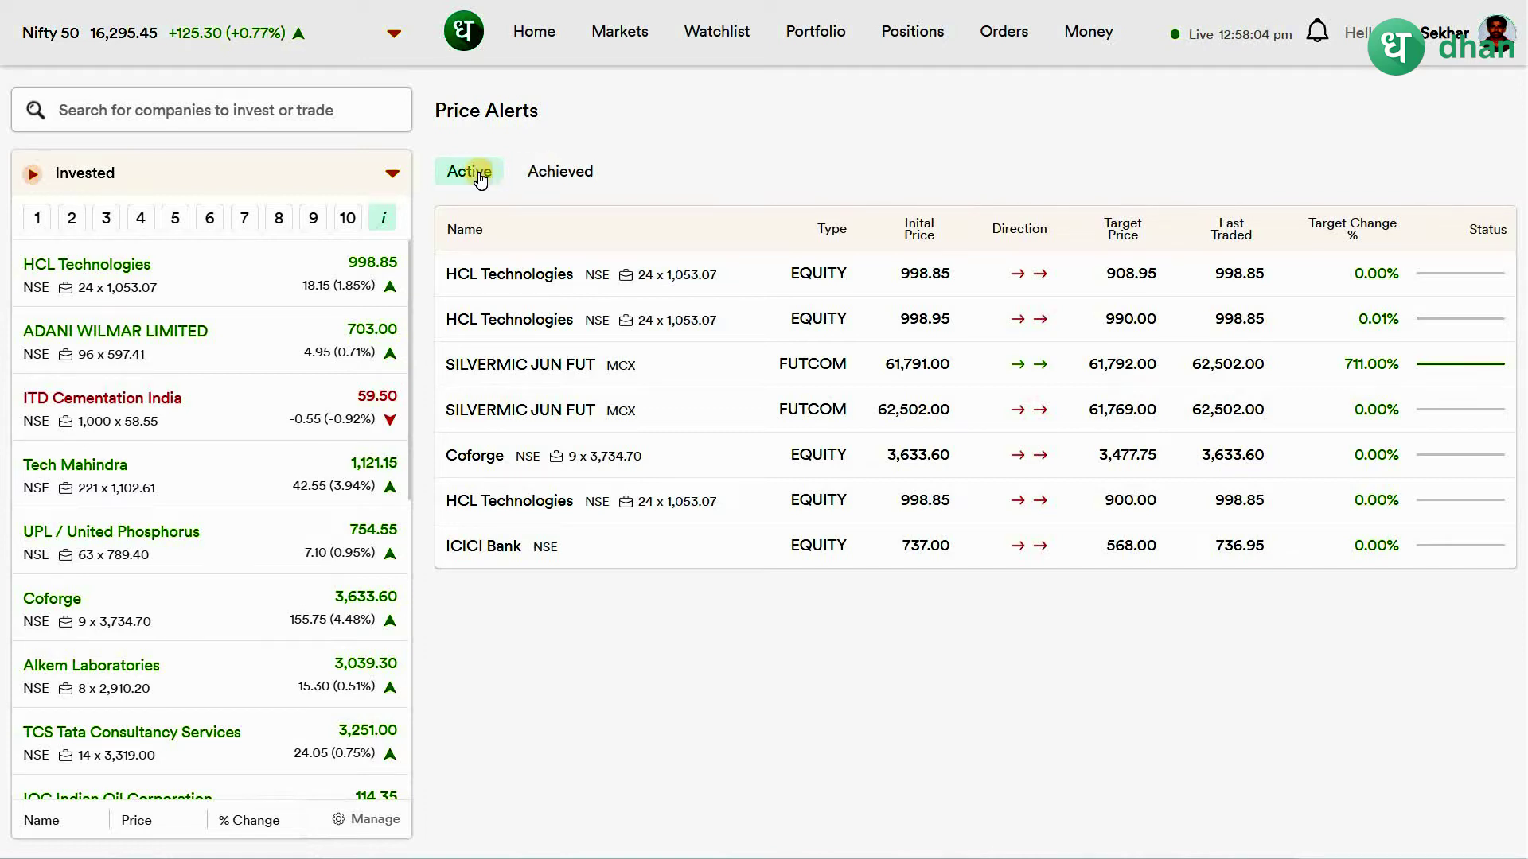
pyautogui.click(480, 175)
pyautogui.click(469, 172)
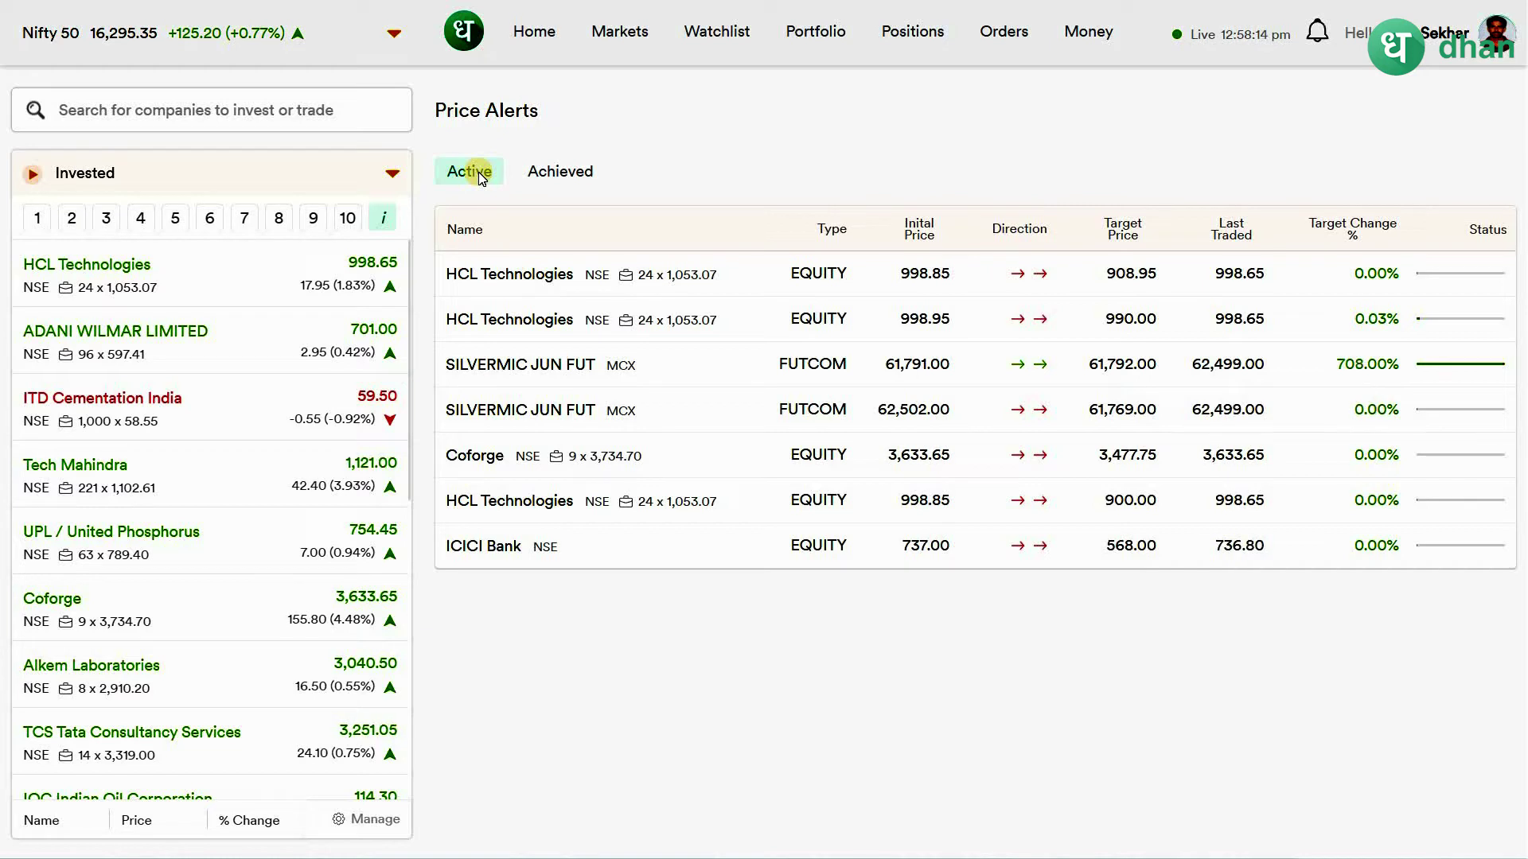
# Switch the Price Alerts page to the achieved alerts and look through the list.
pyautogui.click(561, 173)
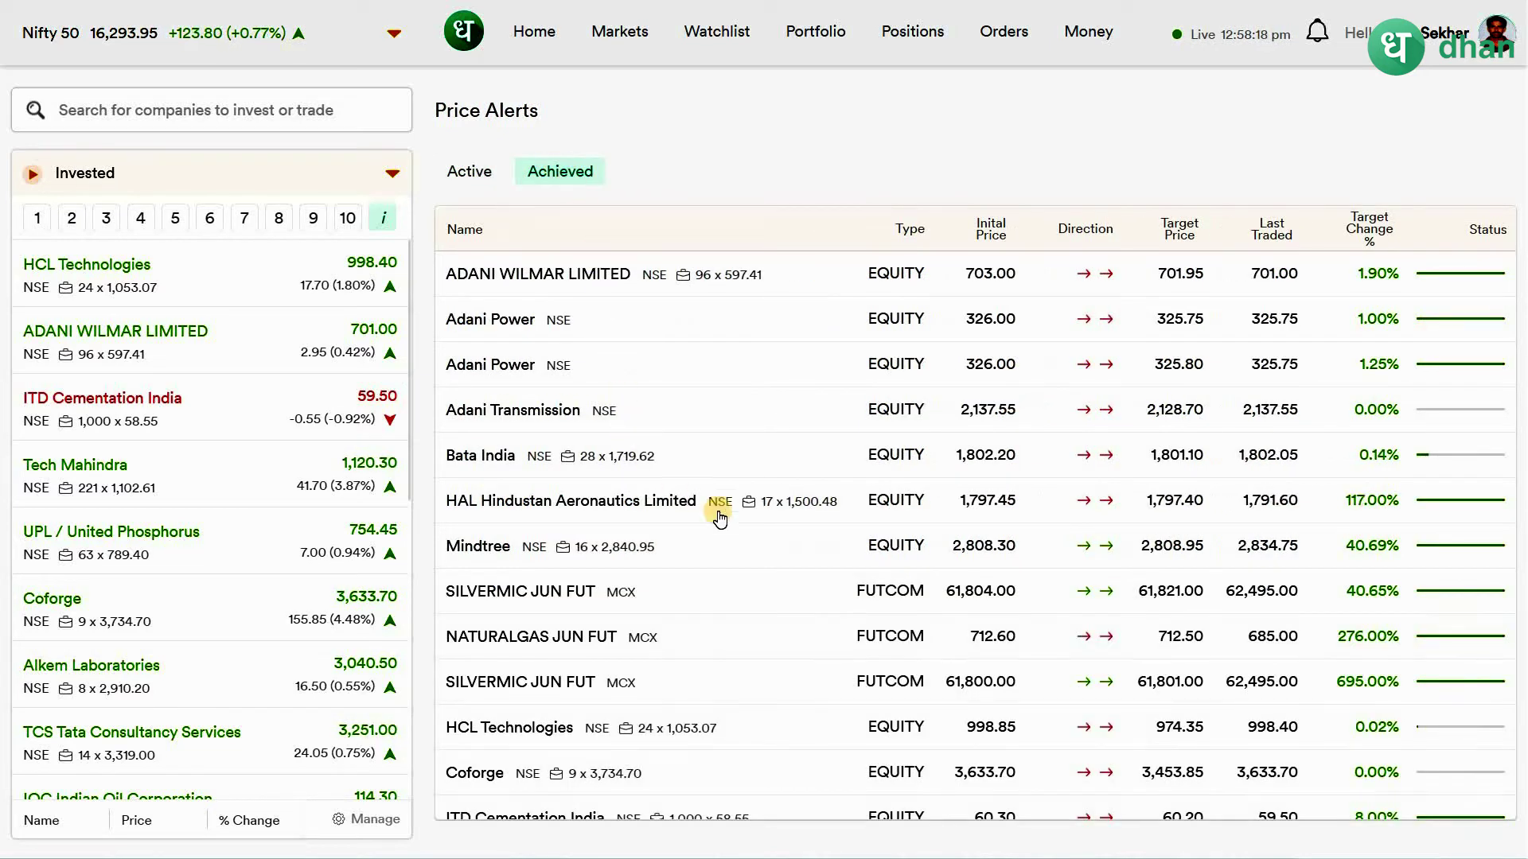
pyautogui.scroll(-1, 733, 529)
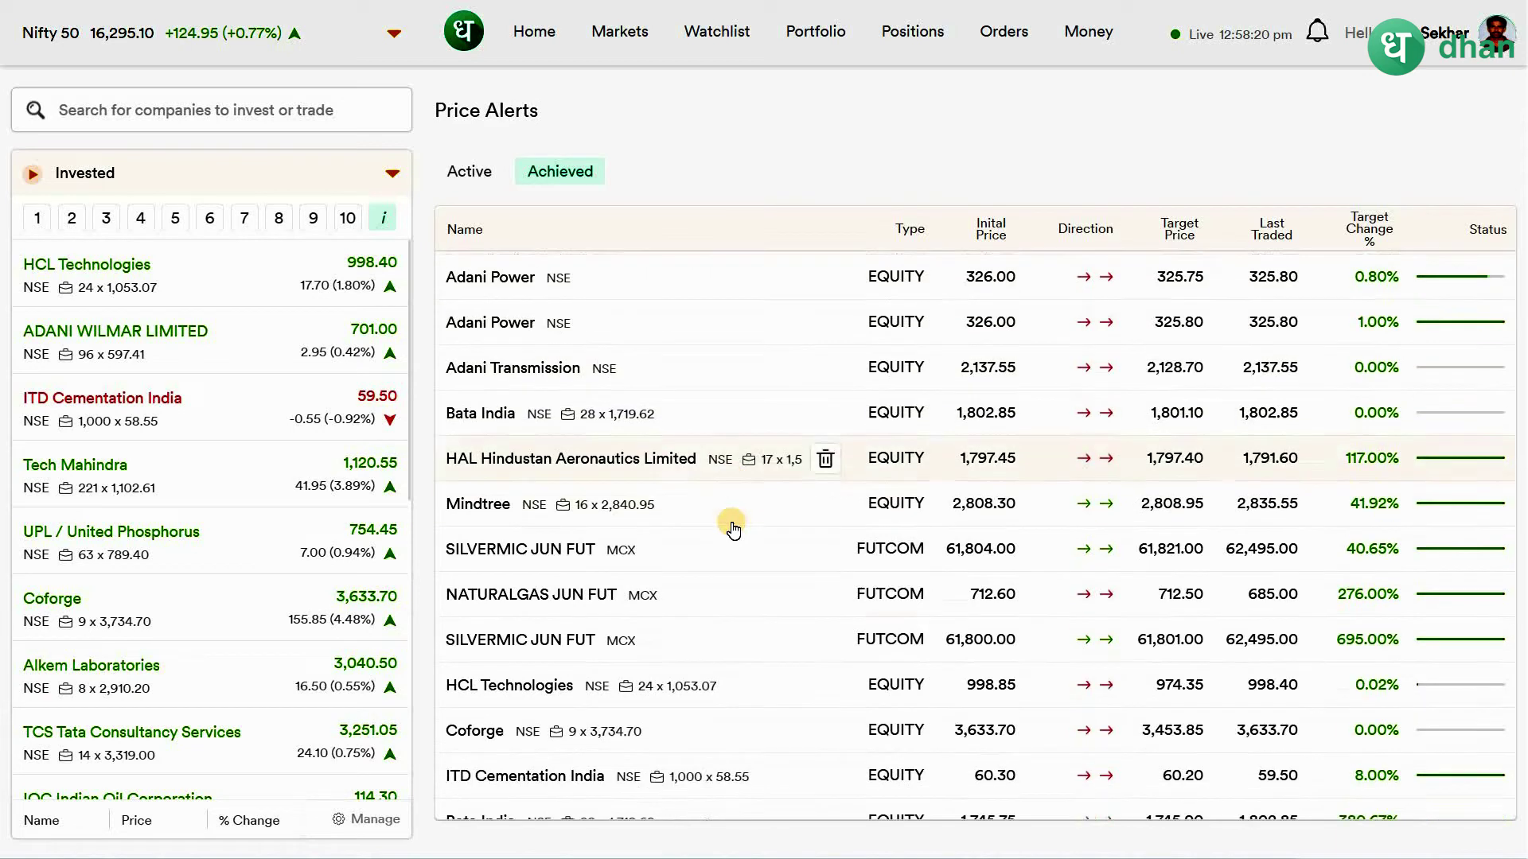
pyautogui.scroll(1, 732, 530)
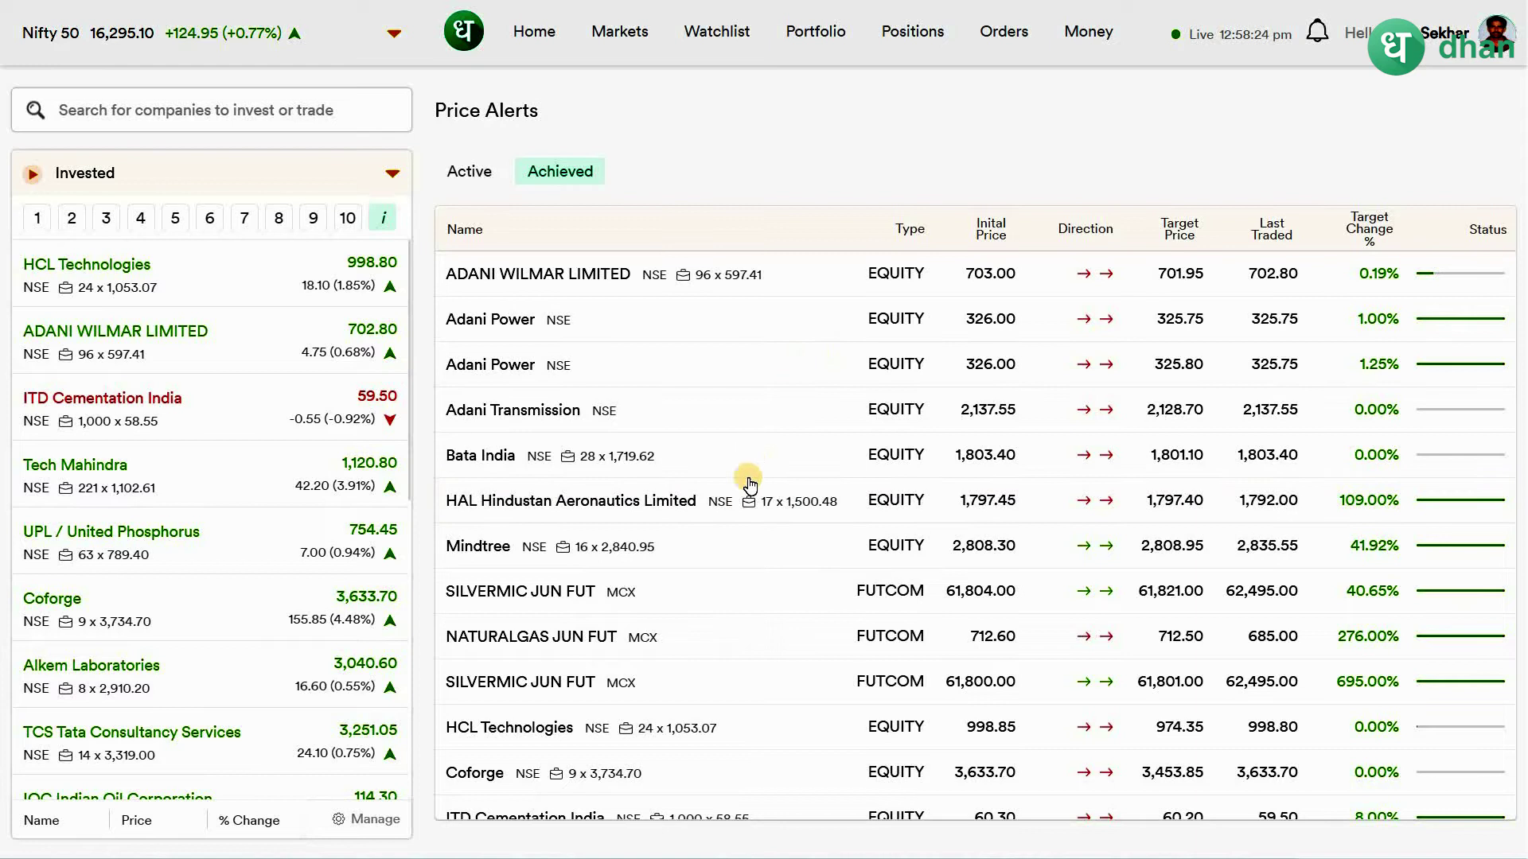
# Look through the price alert entries in the Notifications Center and return to the Price Alerts page.
pyautogui.scroll(-3, 592, 398)
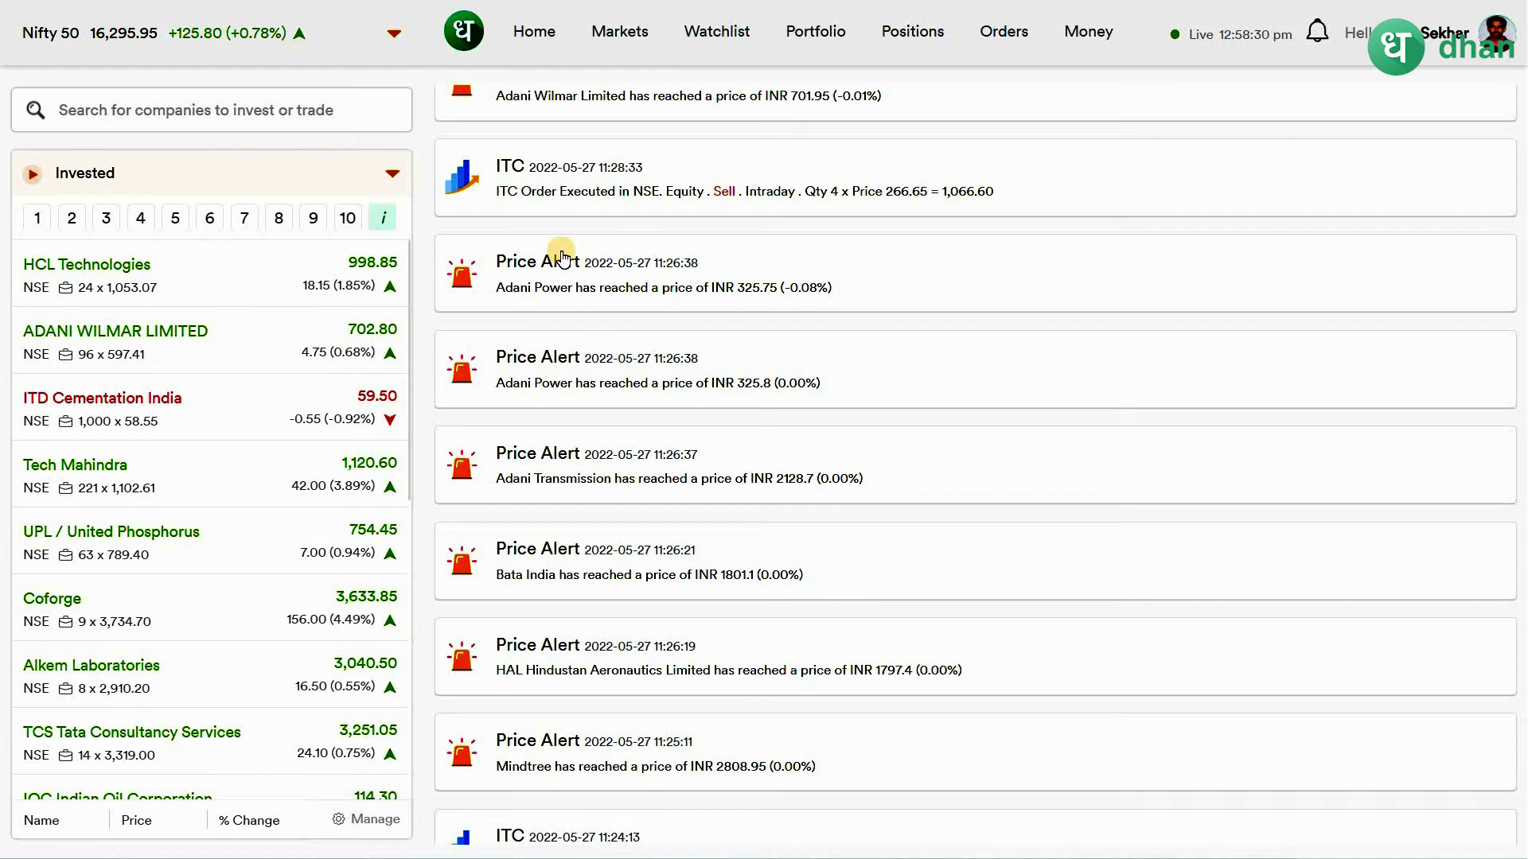
pyautogui.scroll(3, 561, 256)
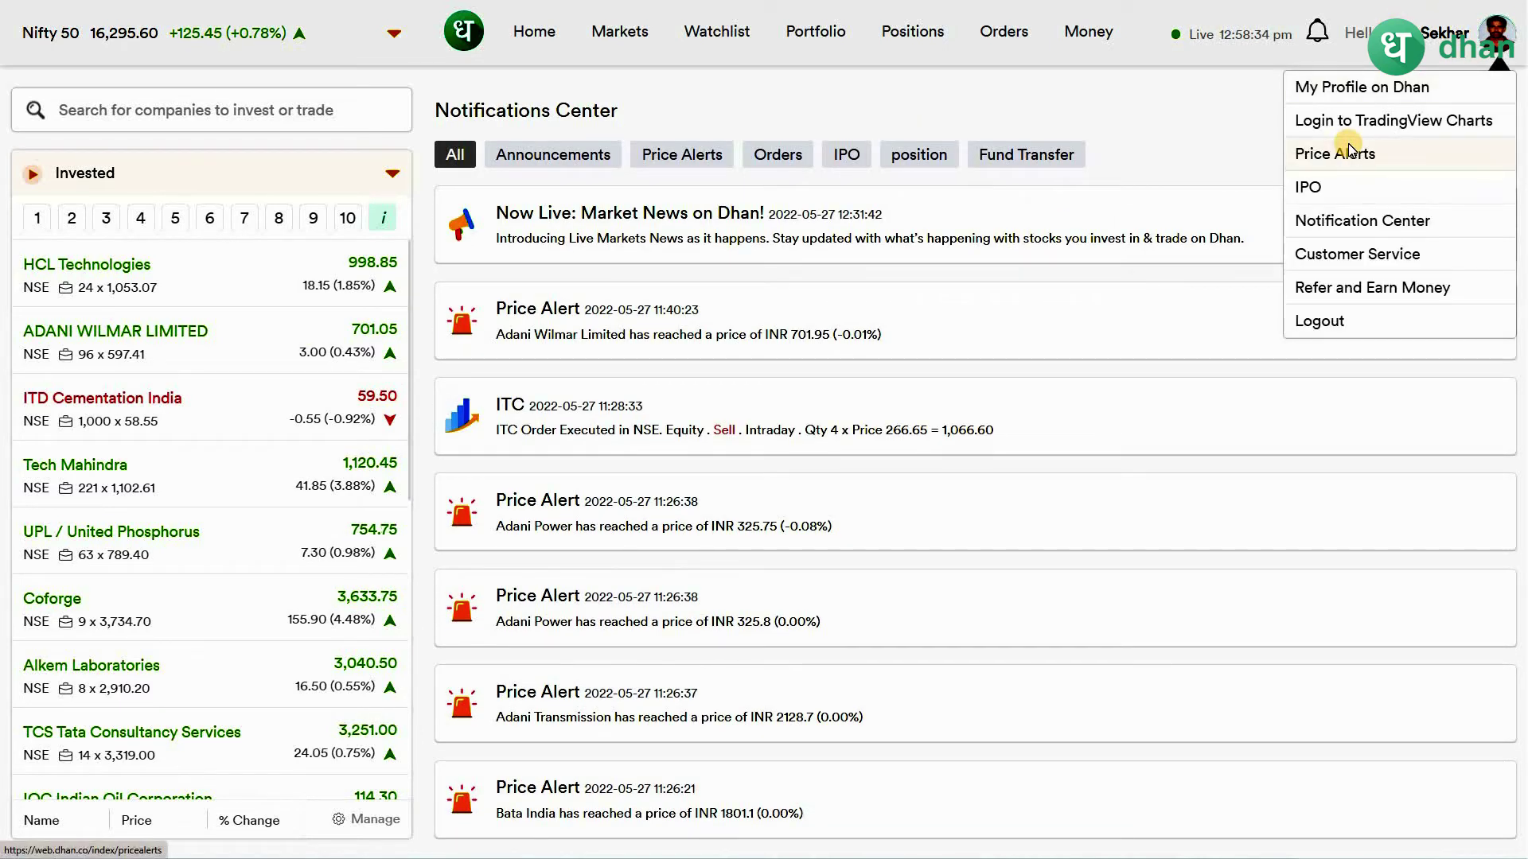
pyautogui.click(1348, 151)
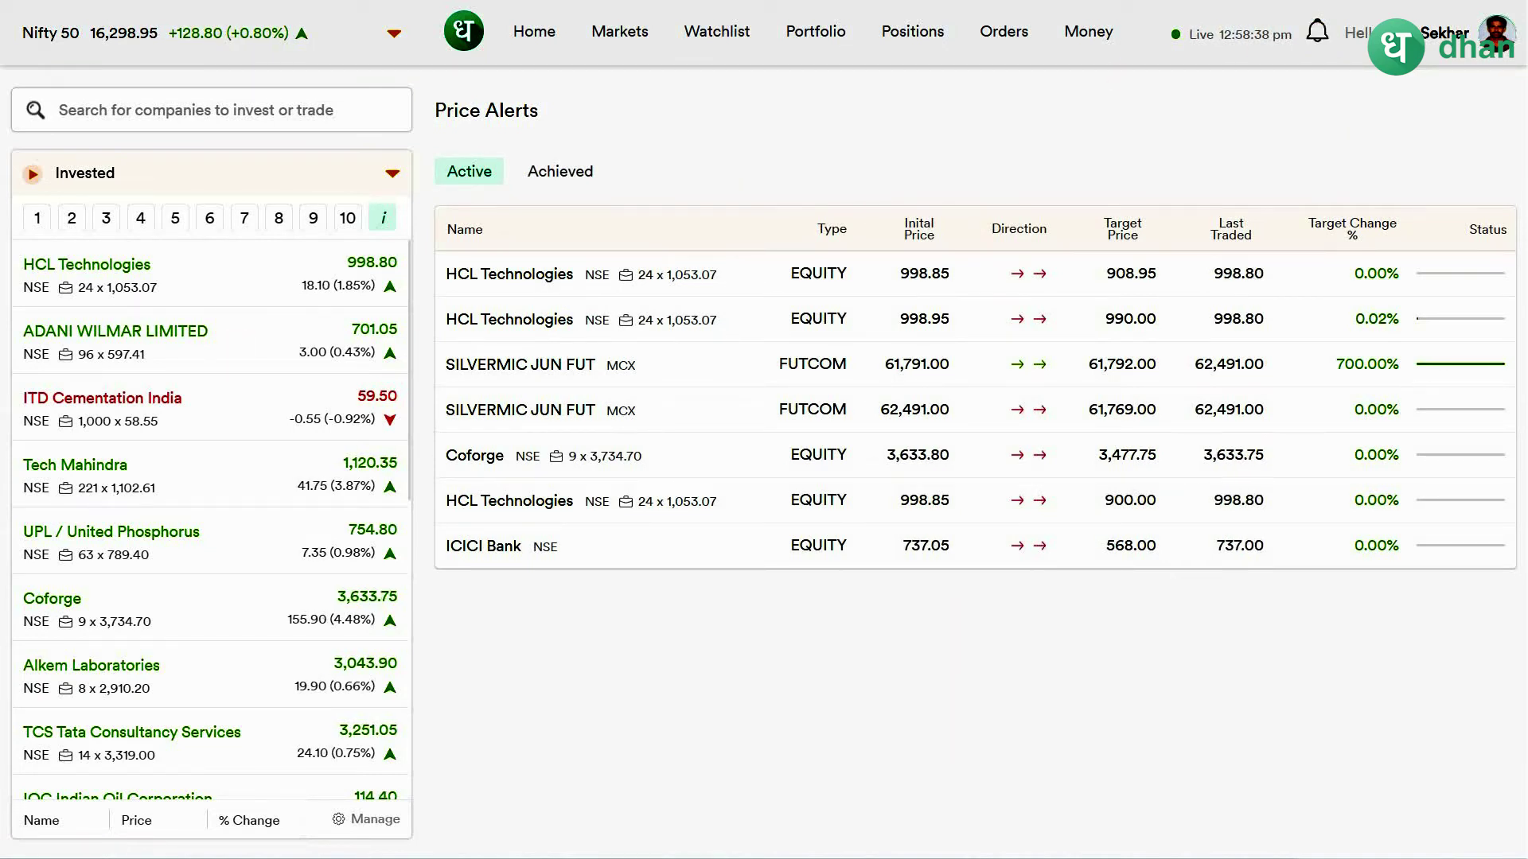
# Return to the Home page and dismiss the Market News announcement banner.
pyautogui.click(534, 32)
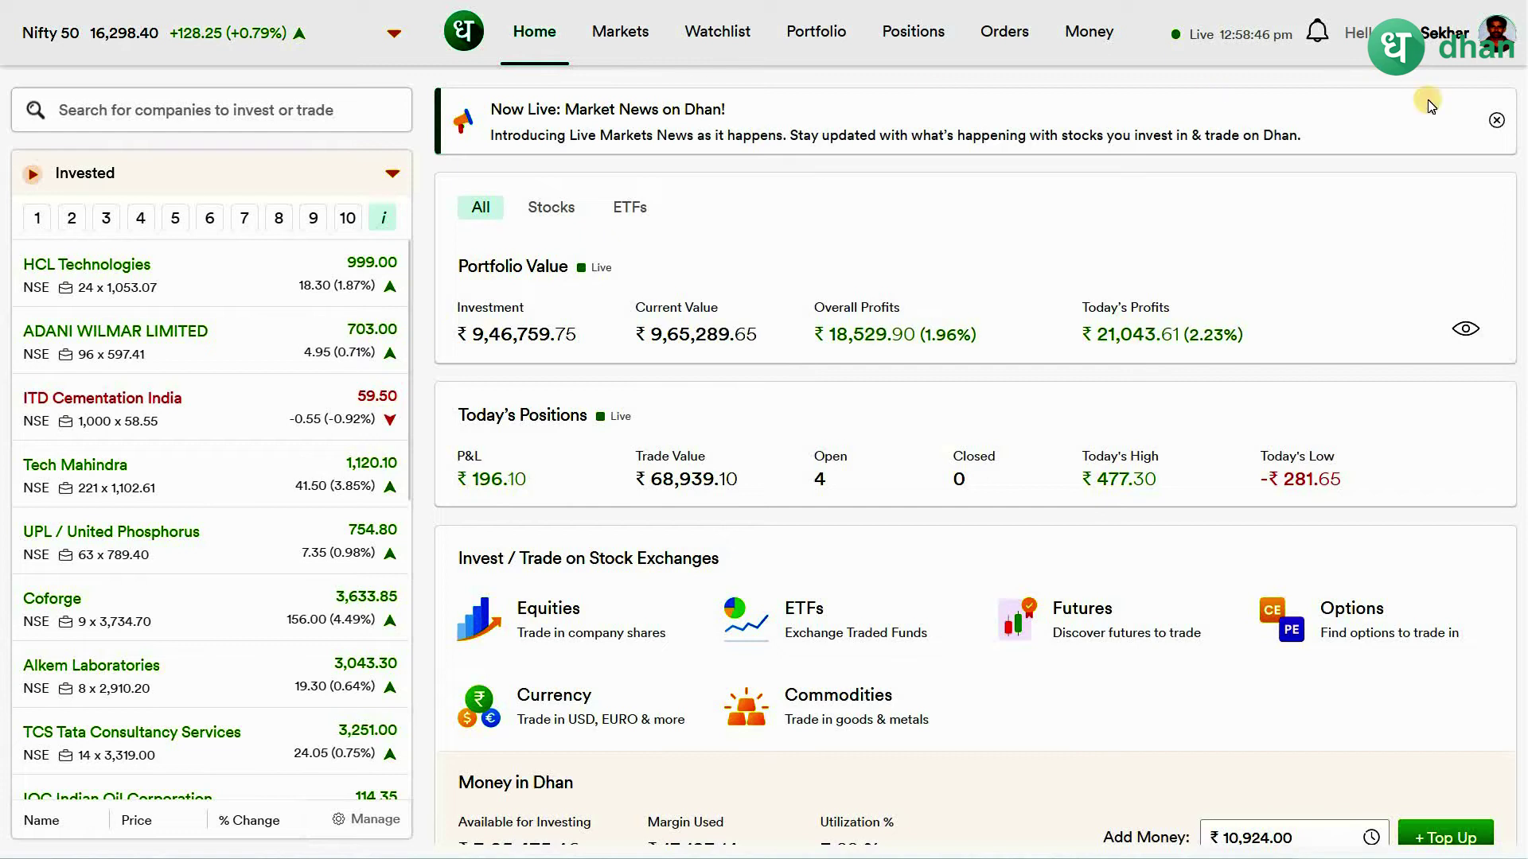
pyautogui.click(1496, 121)
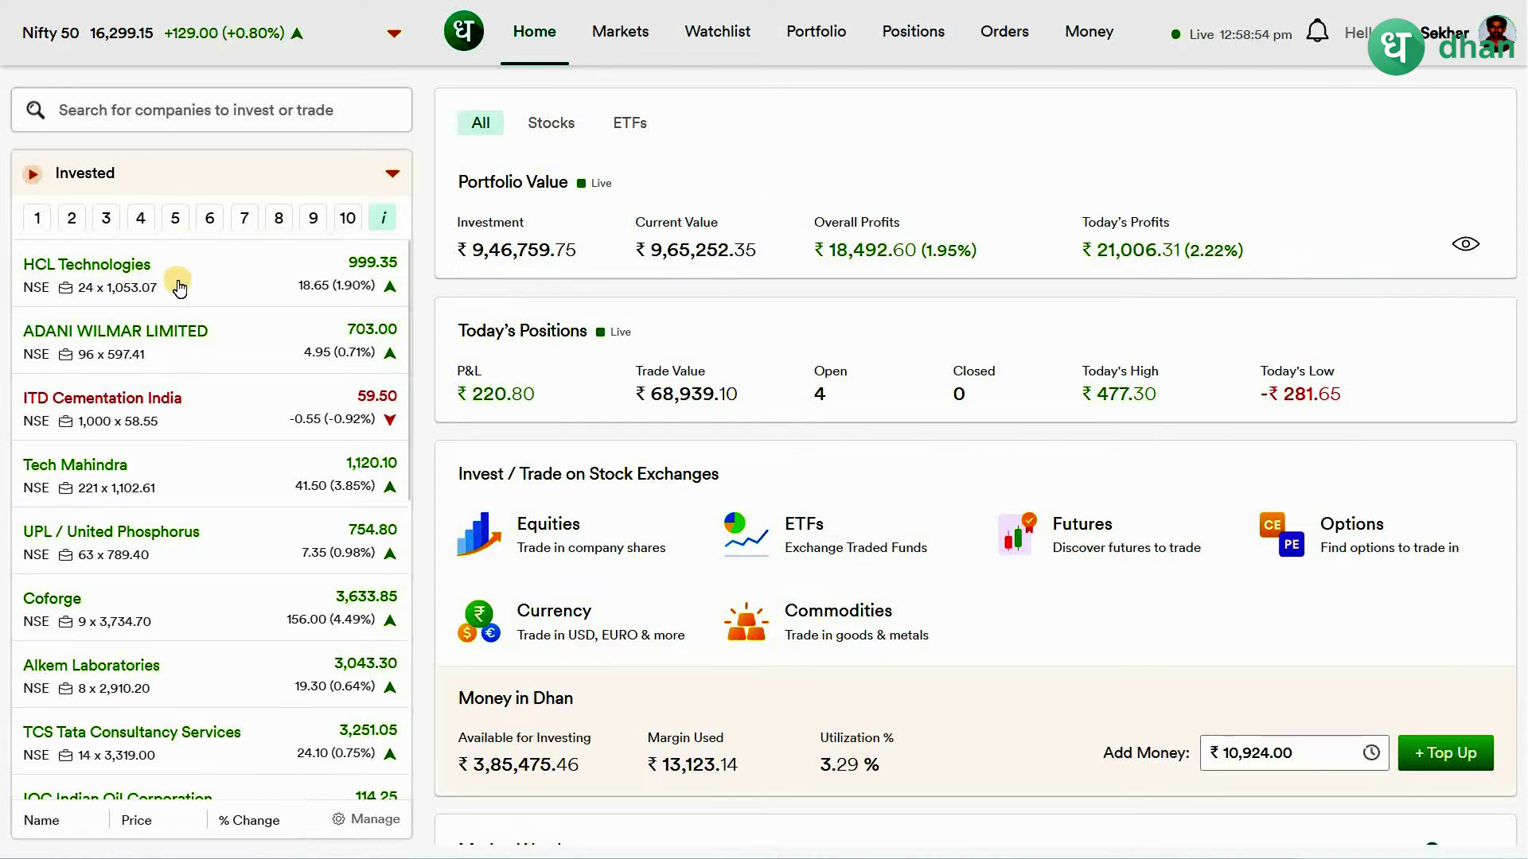
pyautogui.moveTo(180, 288)
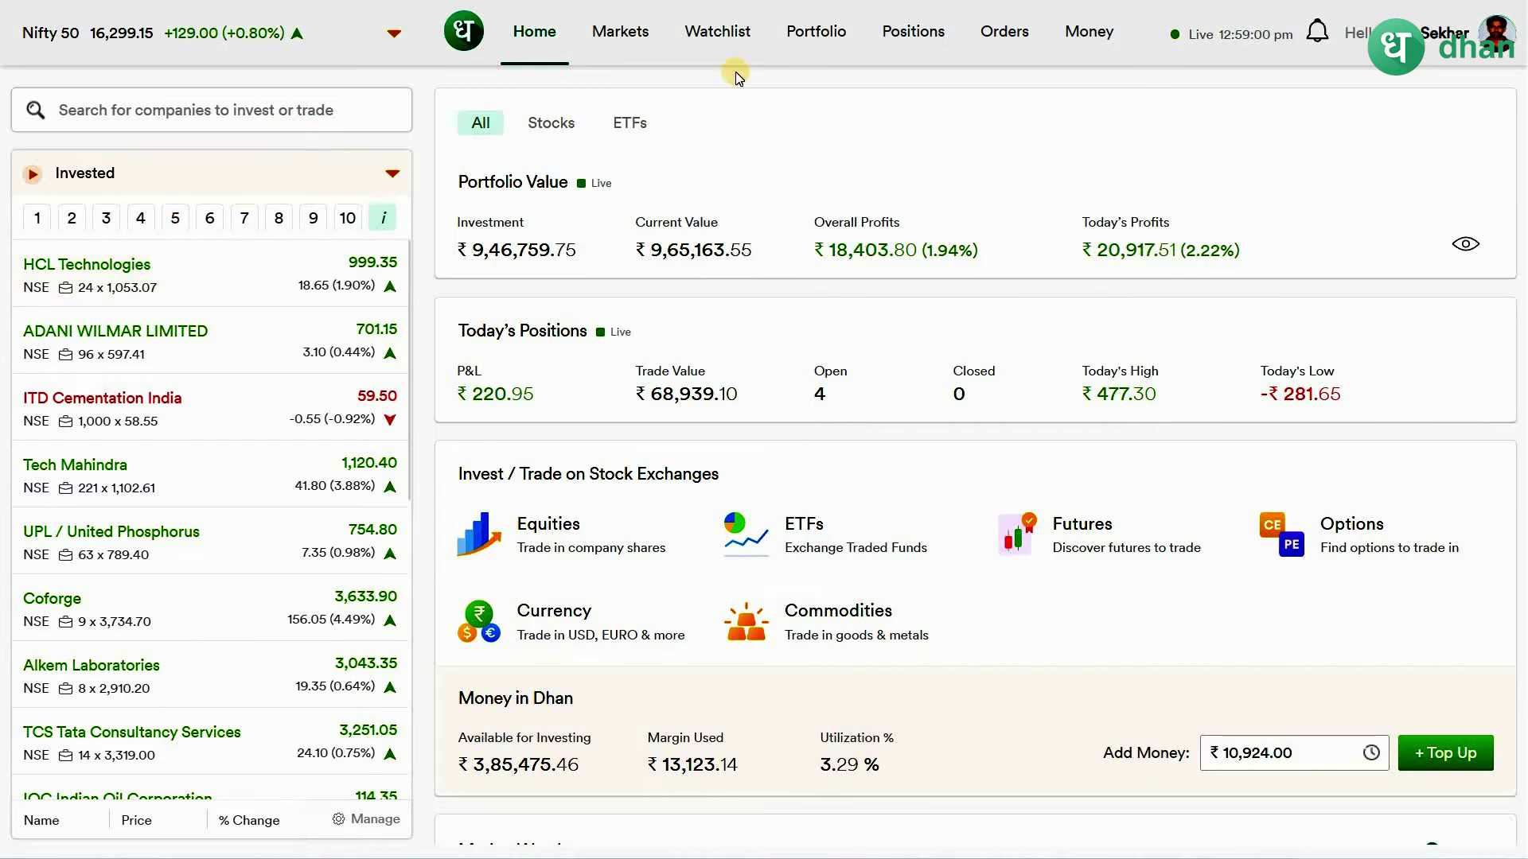
# Open the HCL Technologies alert with the 990.00 target for editing from the Price Alerts page, and close it without changes.
pyautogui.click(1495, 37)
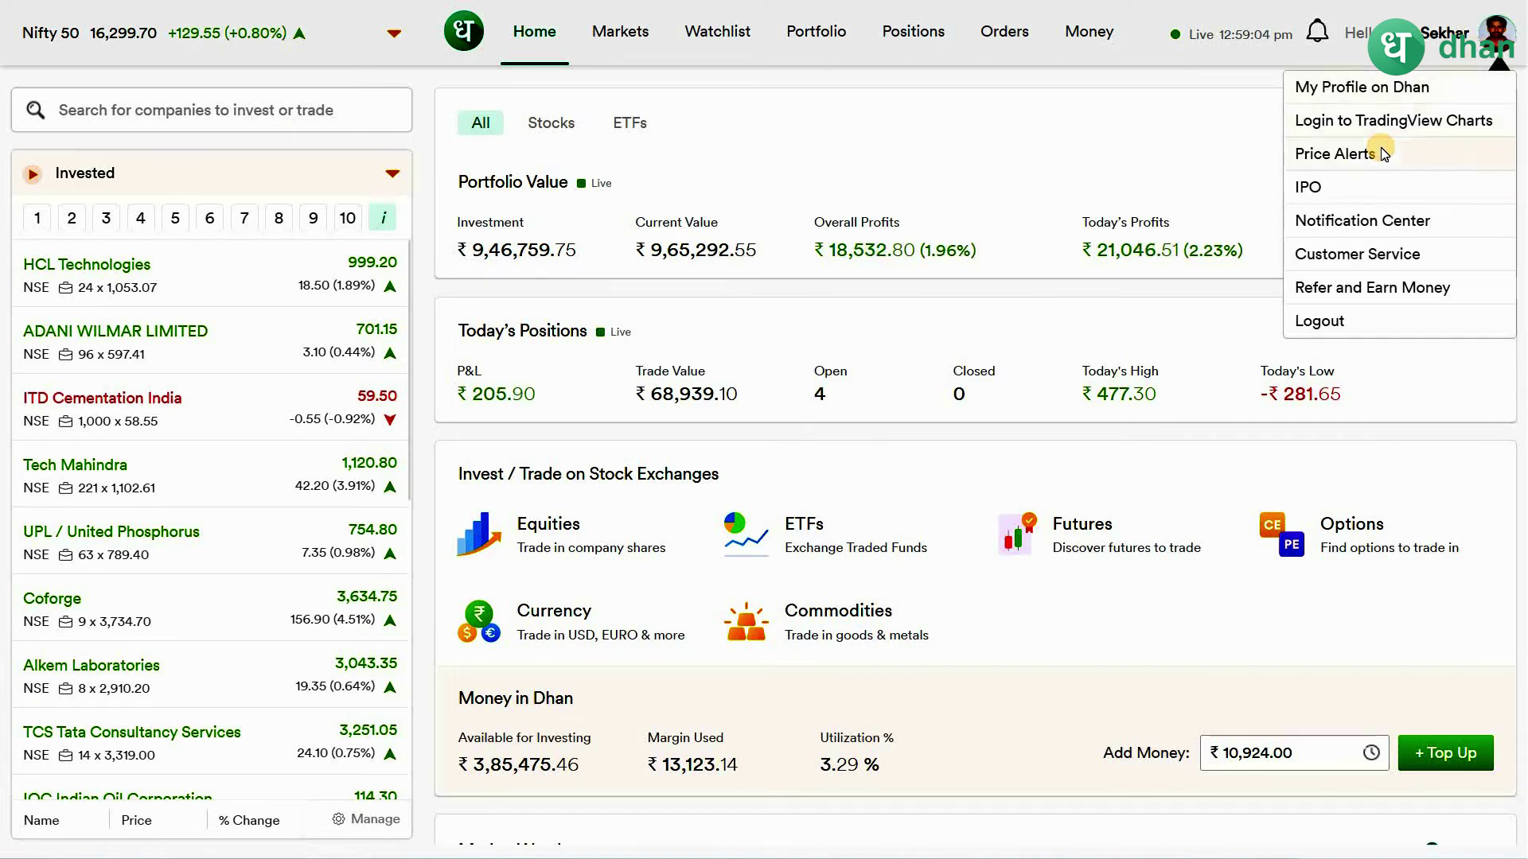
pyautogui.click(1383, 153)
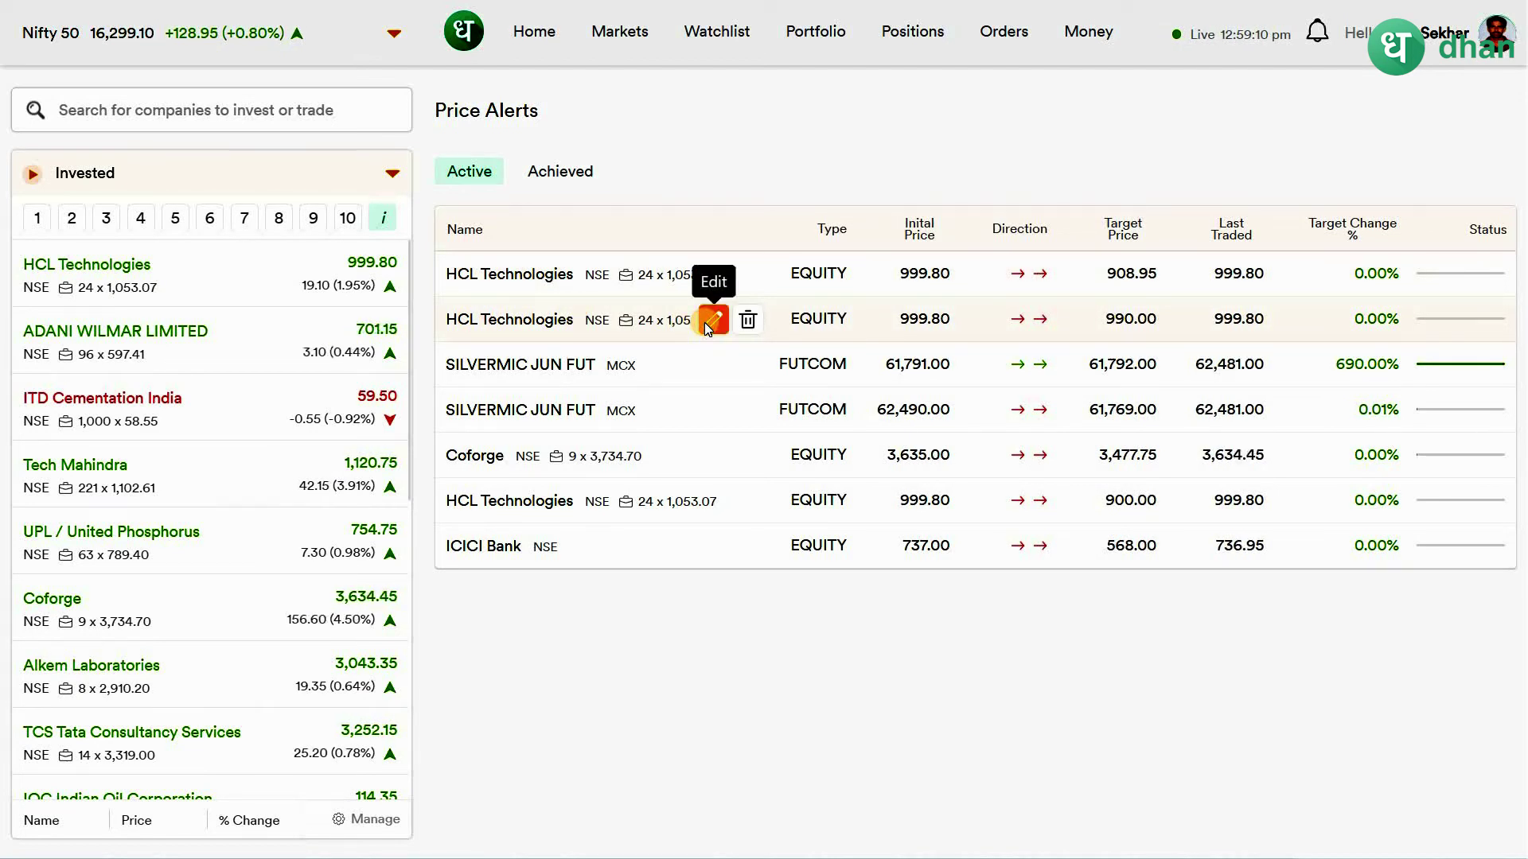
pyautogui.click(710, 322)
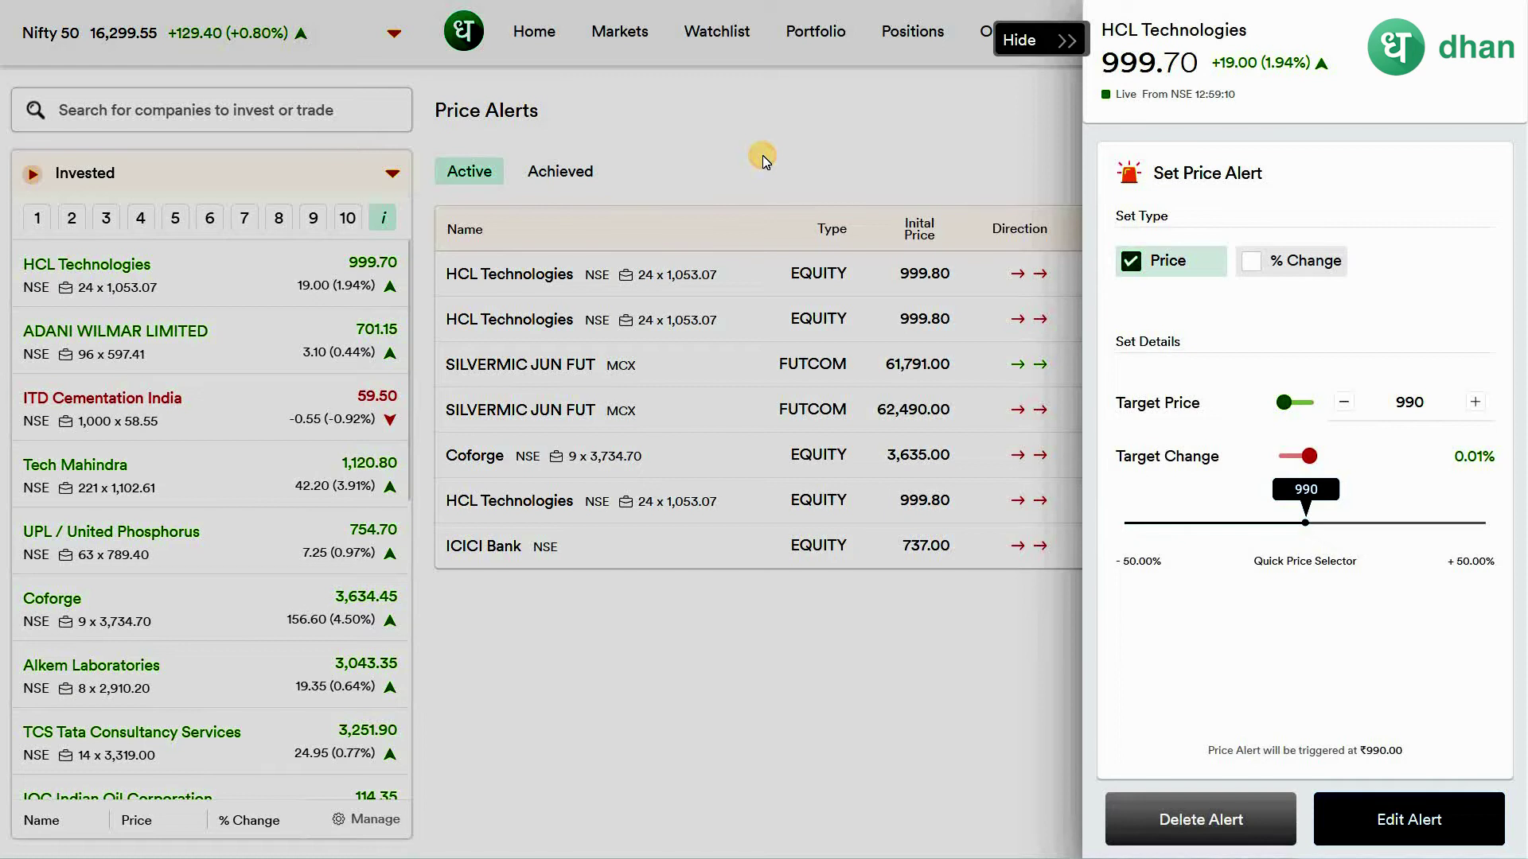
pyautogui.click(762, 155)
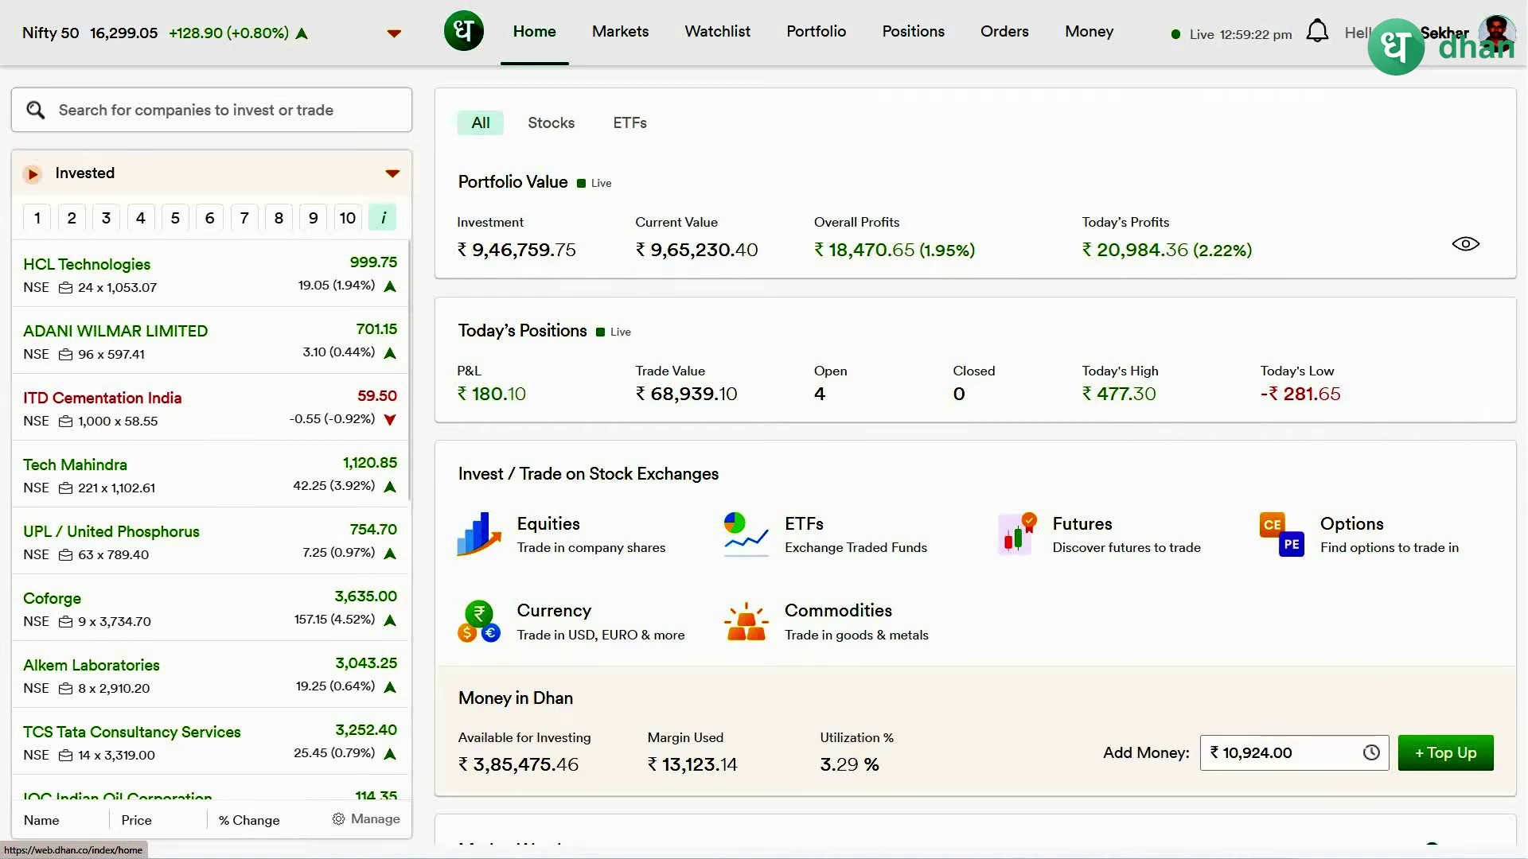
# Open the TradingView chart of ITD Cementation India from the invested stocks and set its interval to one day.
pyautogui.moveTo(104, 545)
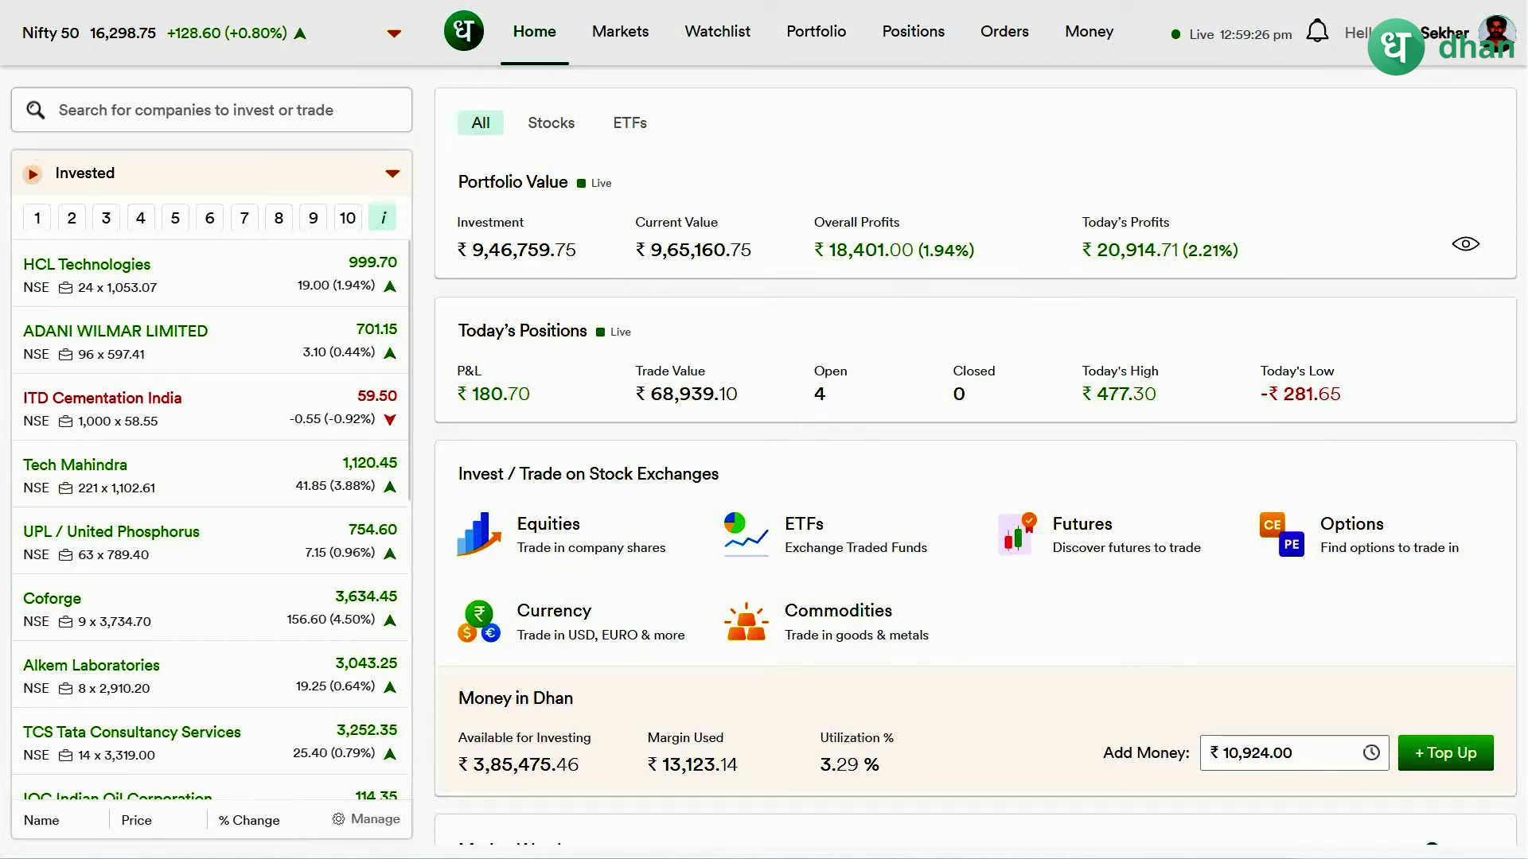
pyautogui.moveTo(142, 409)
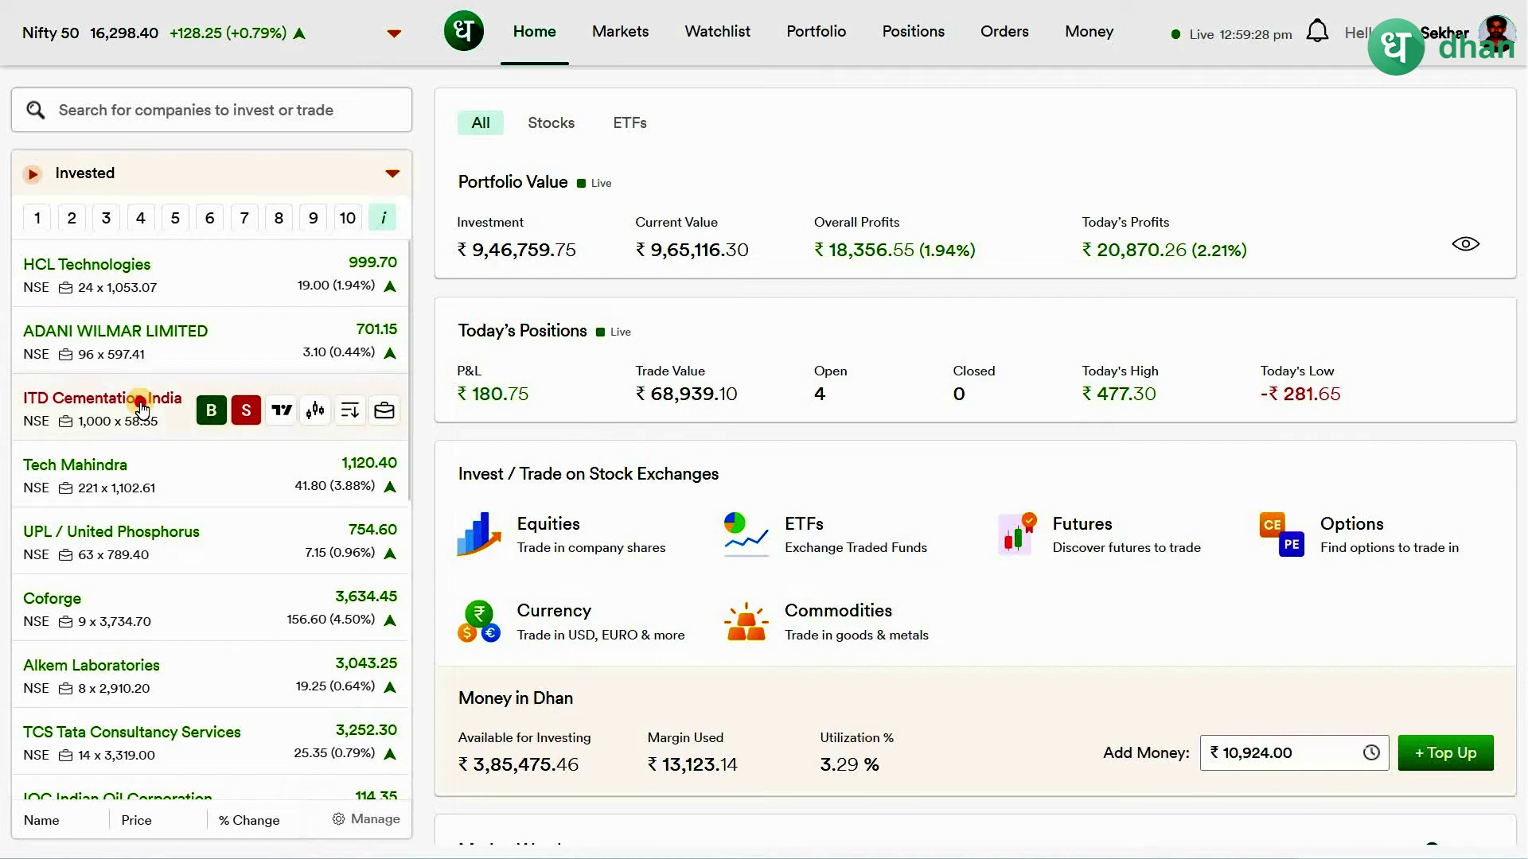
pyautogui.click(142, 409)
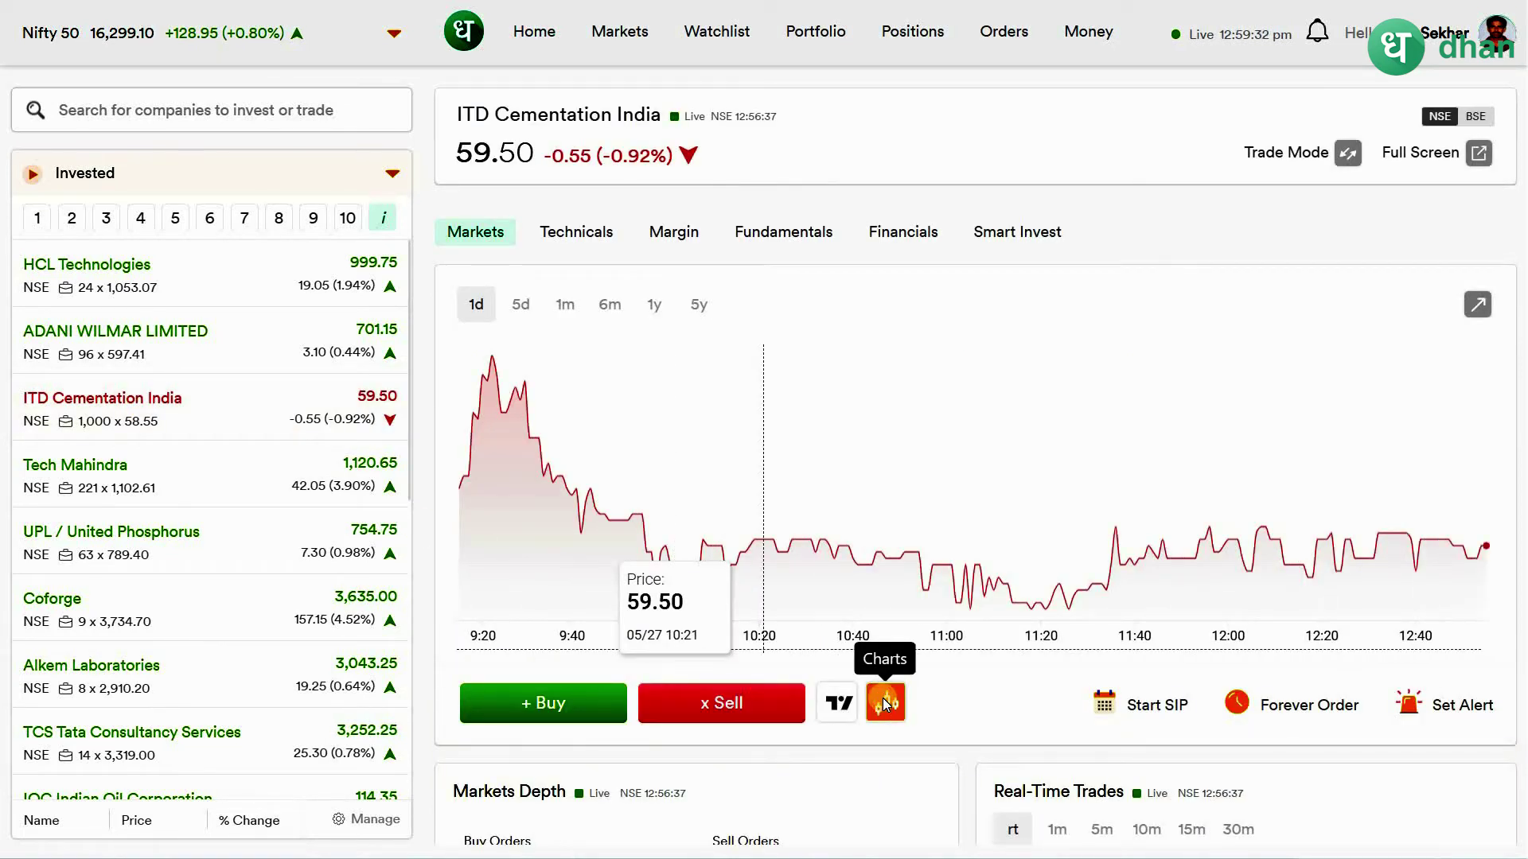
pyautogui.click(883, 700)
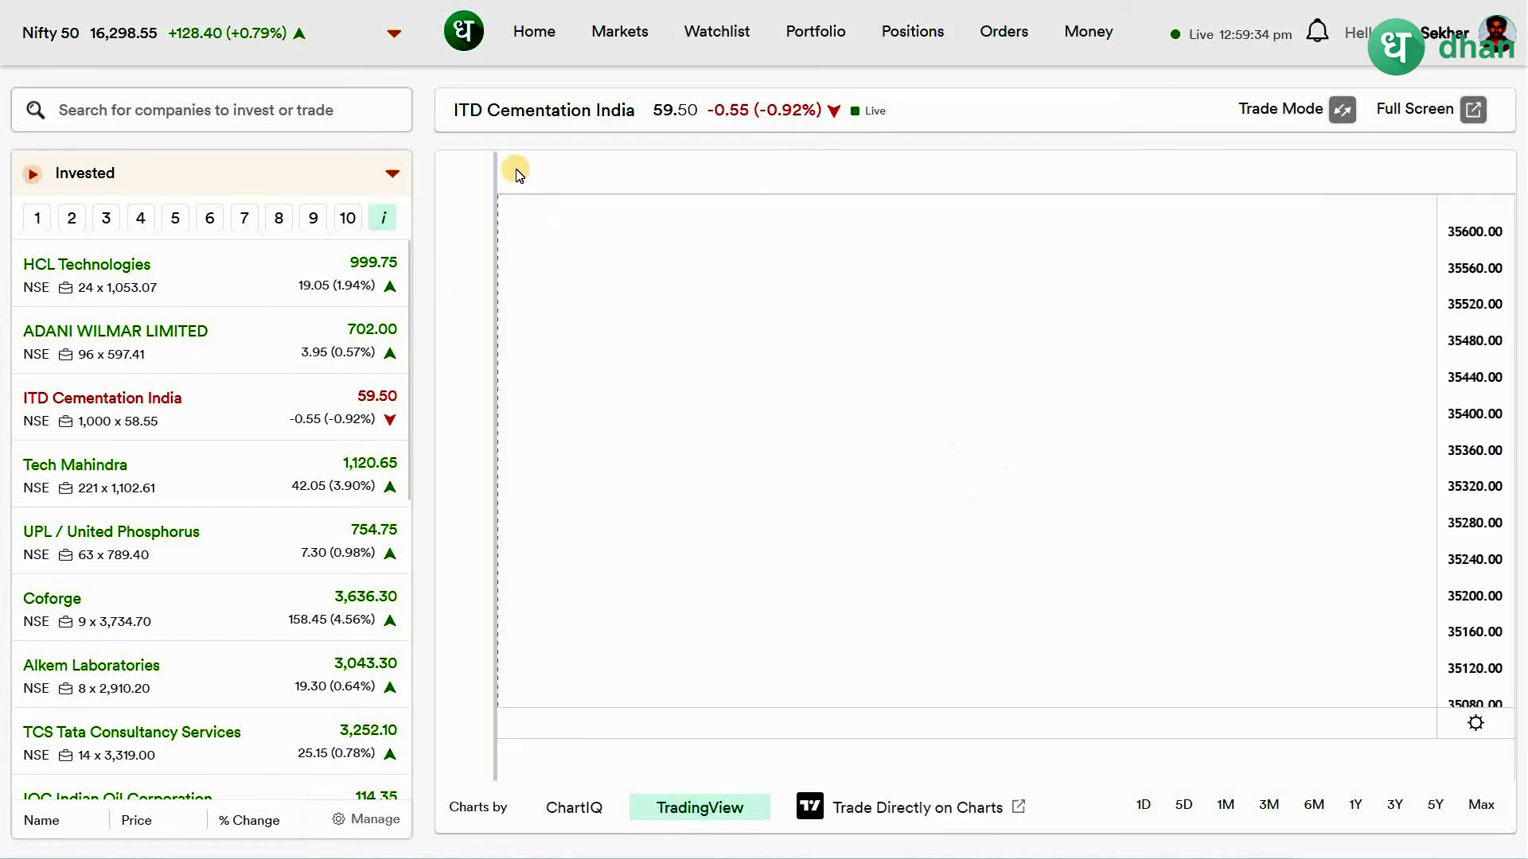
pyautogui.click(515, 172)
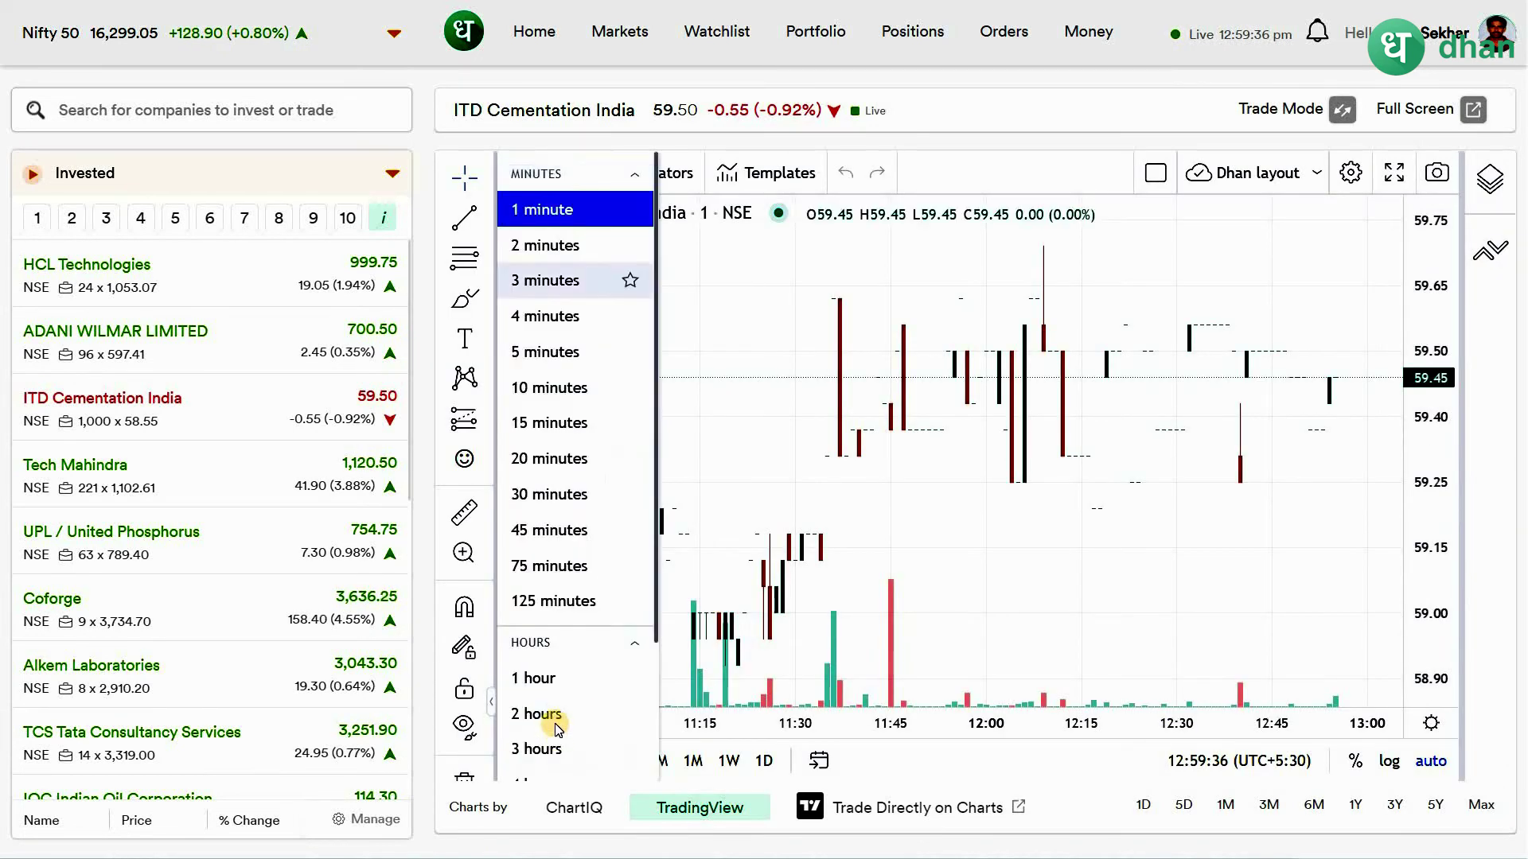
pyautogui.scroll(-3, 556, 682)
pyautogui.click(548, 682)
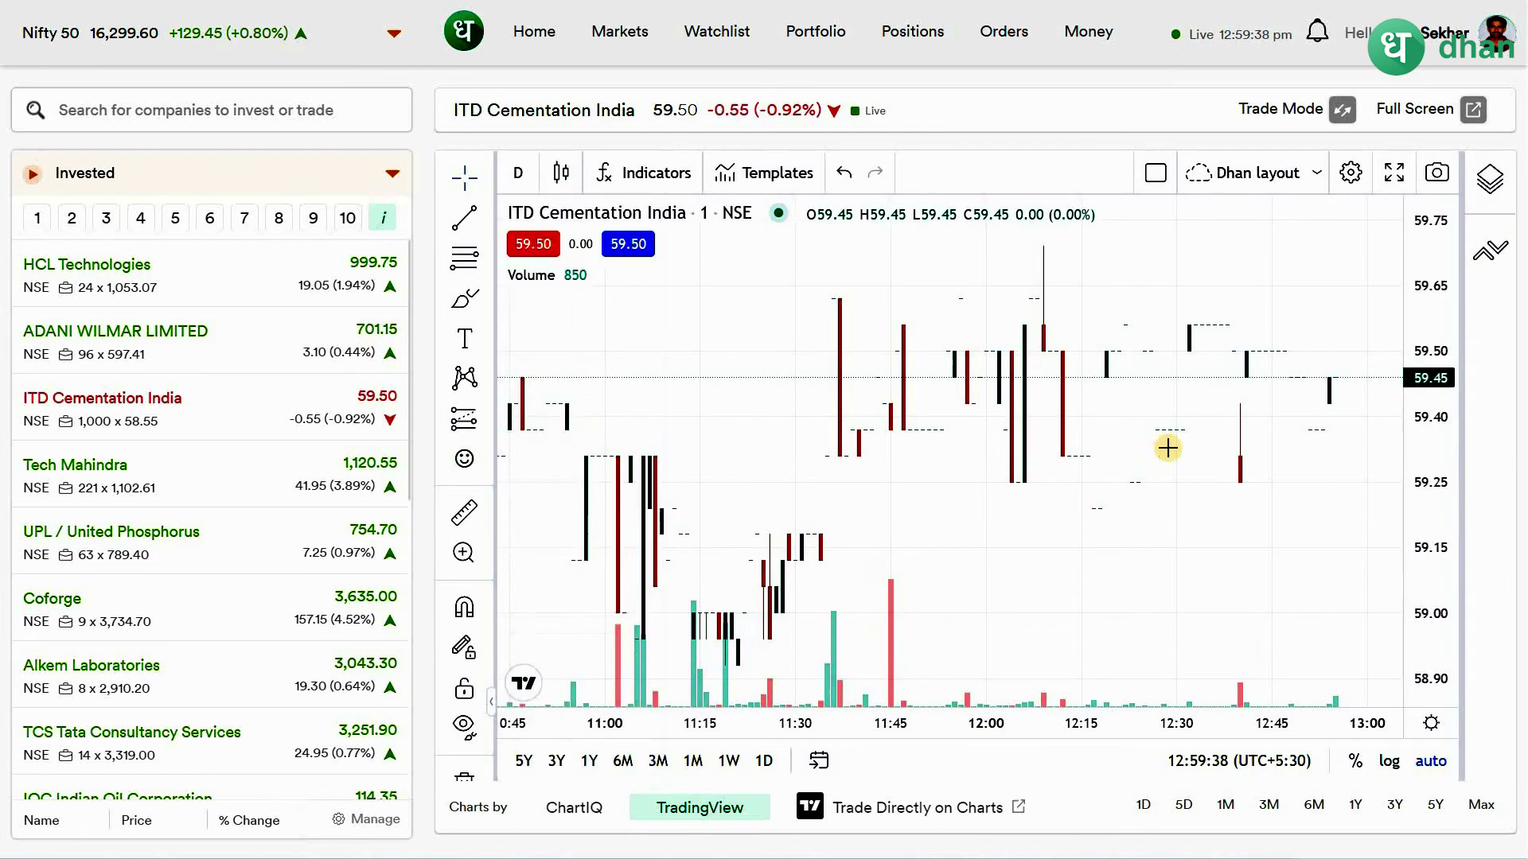
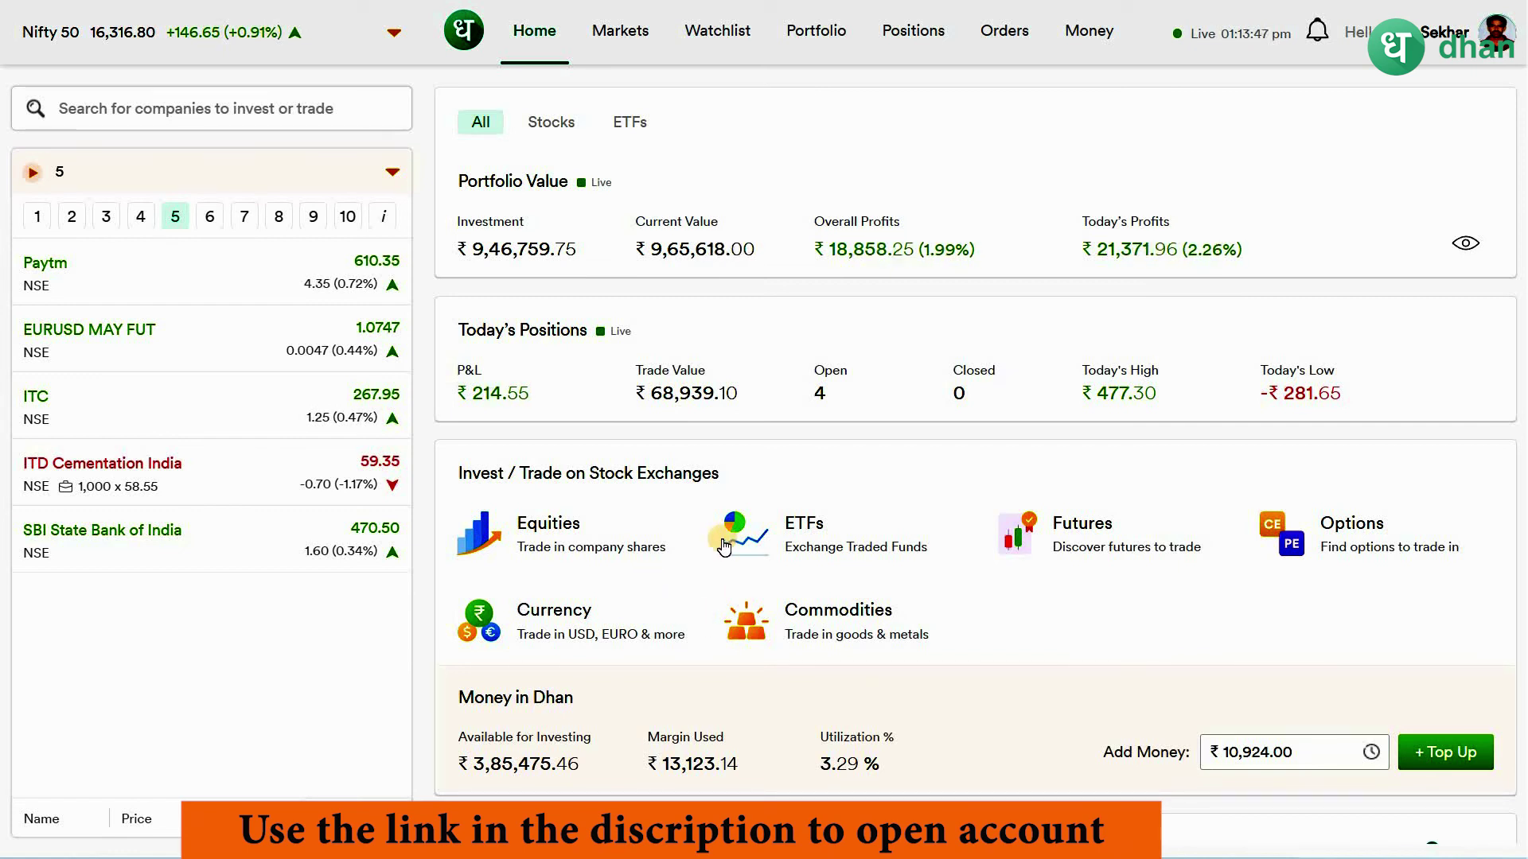
# Switch to Phone Link and review the Dhan price alerts there and in the expanded Windows notifications.
pyautogui.click(624, 32)
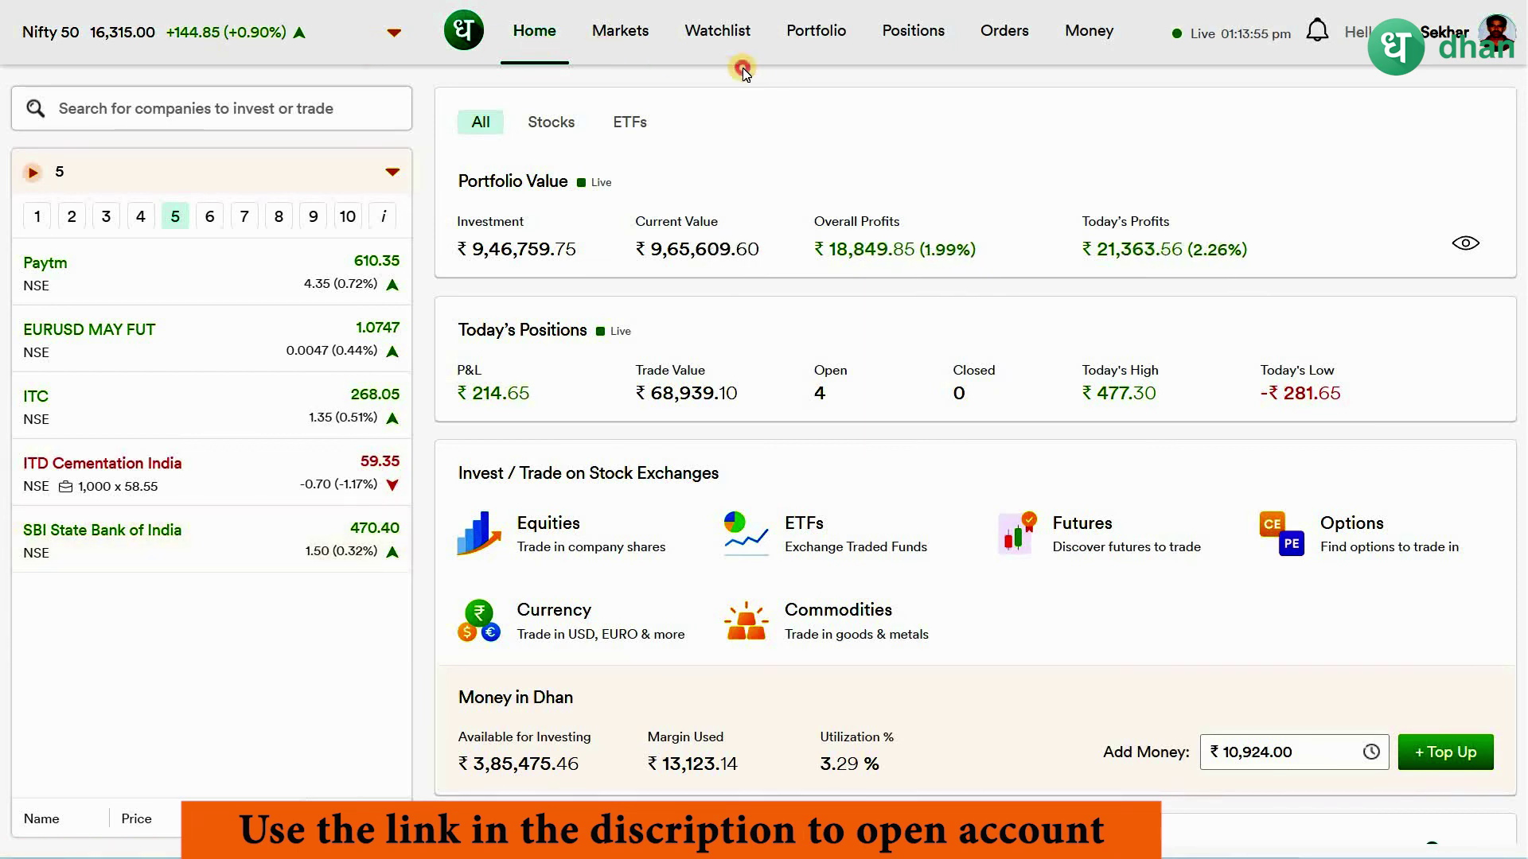
pyautogui.hotkey('alt', 'Tab')
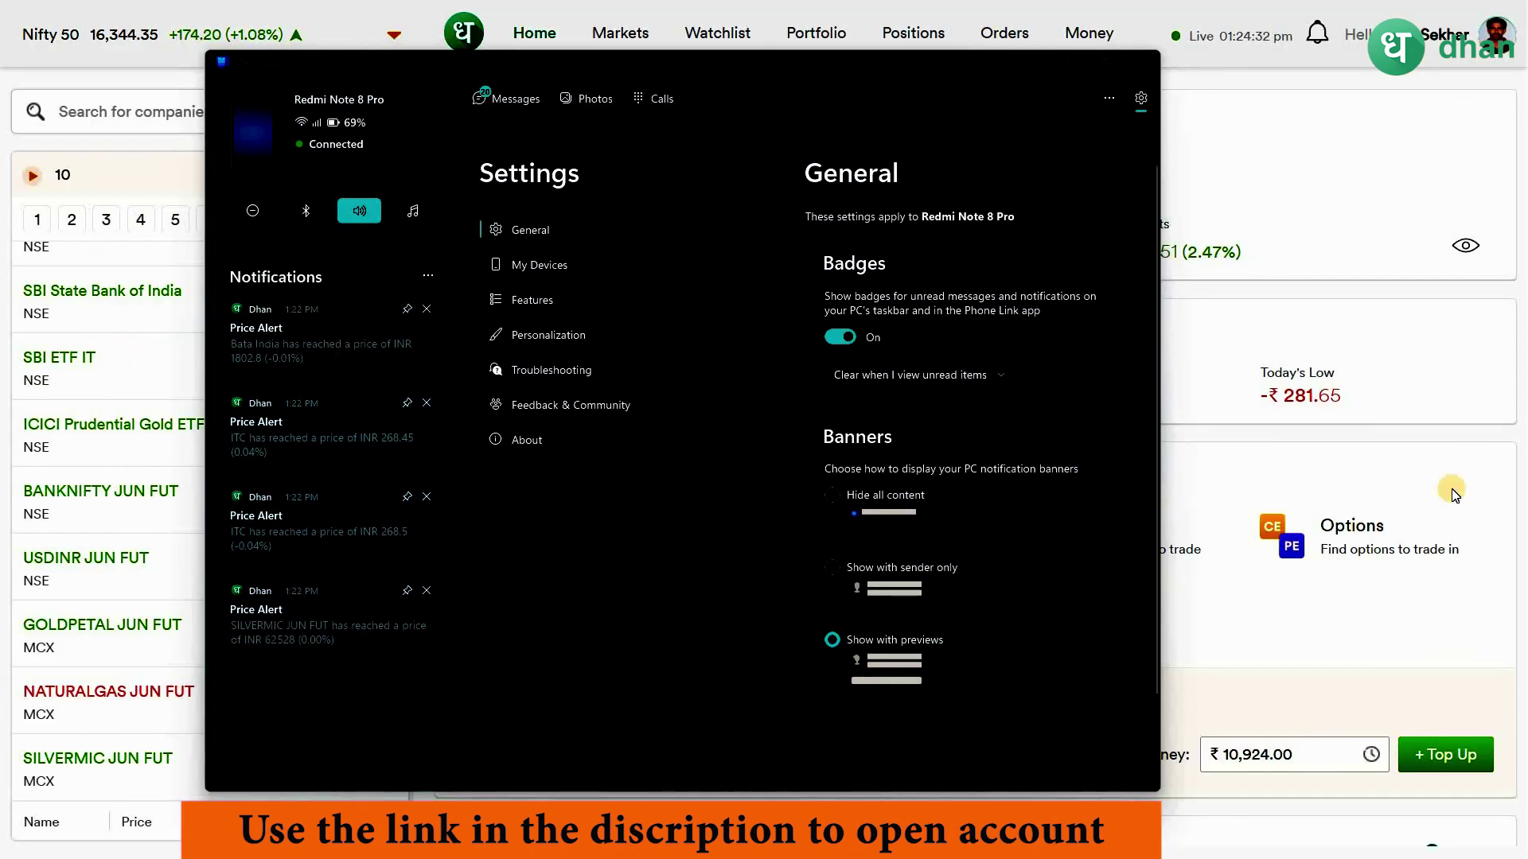
pyautogui.press('super+n')
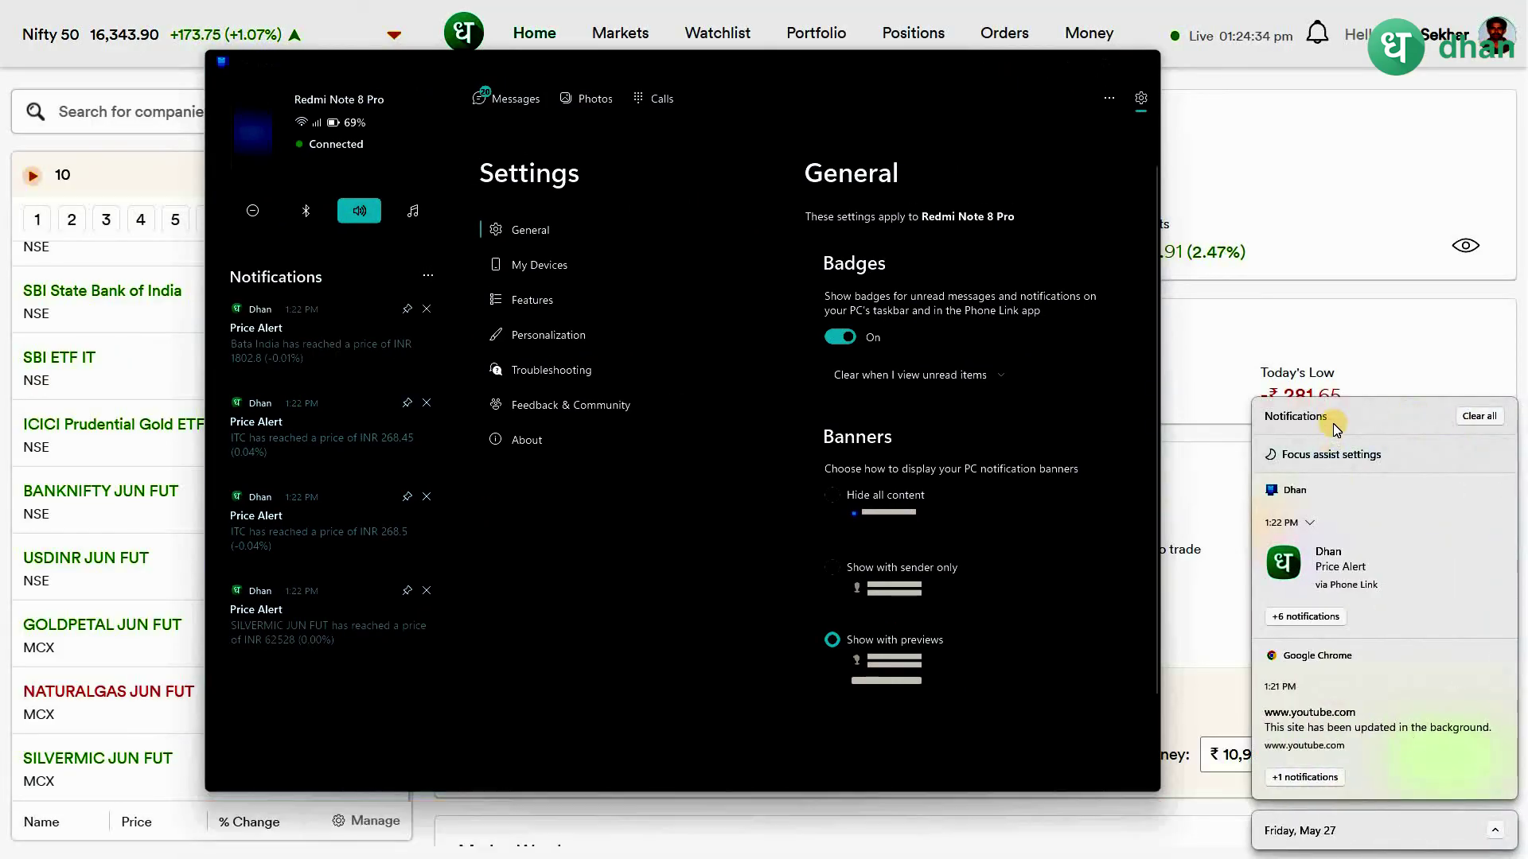
pyautogui.click(1310, 618)
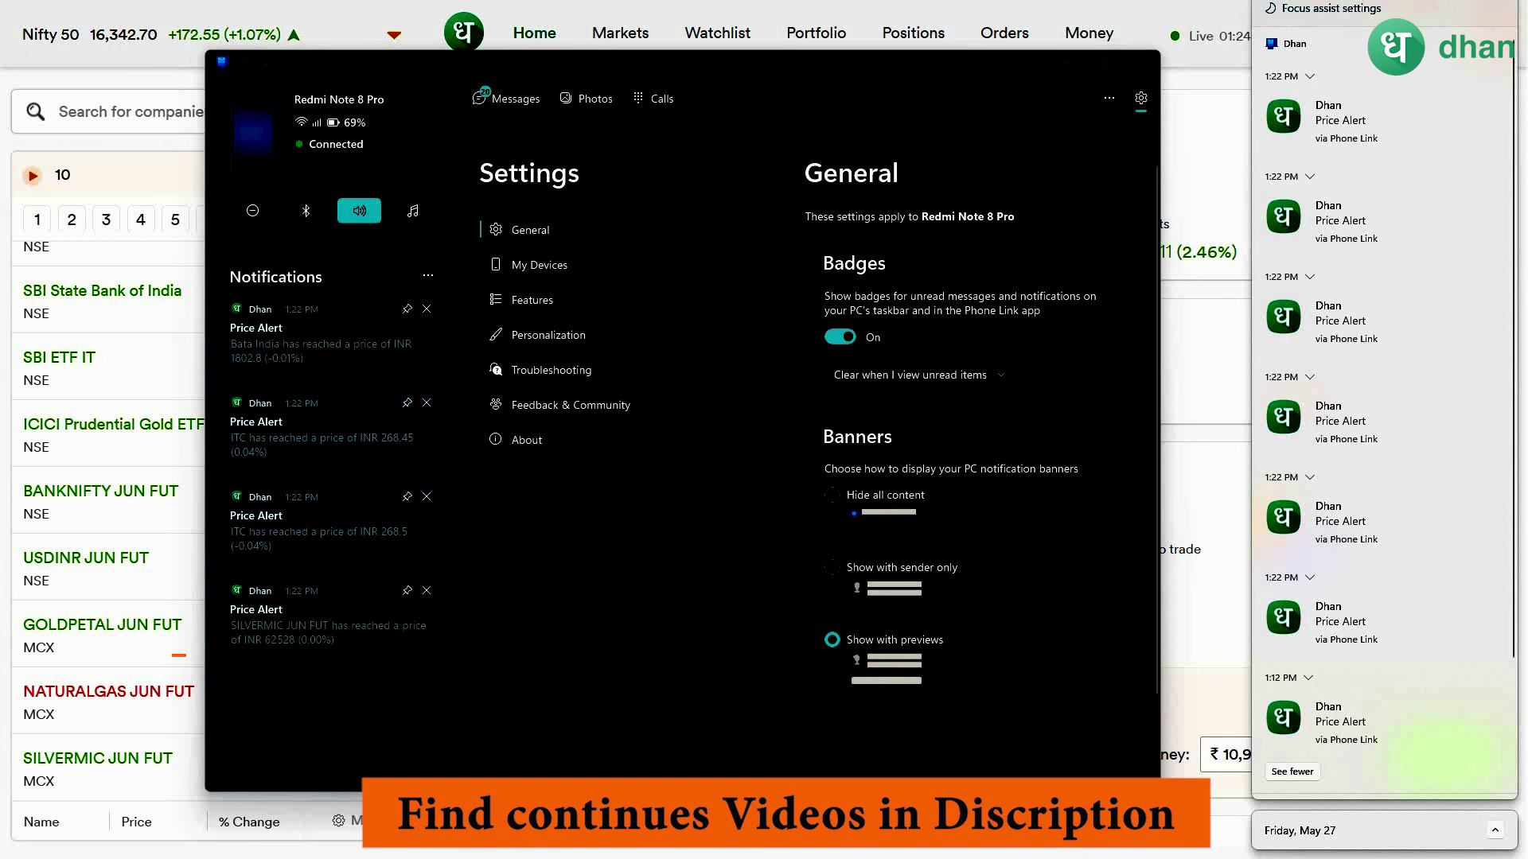
pyautogui.click(368, 284)
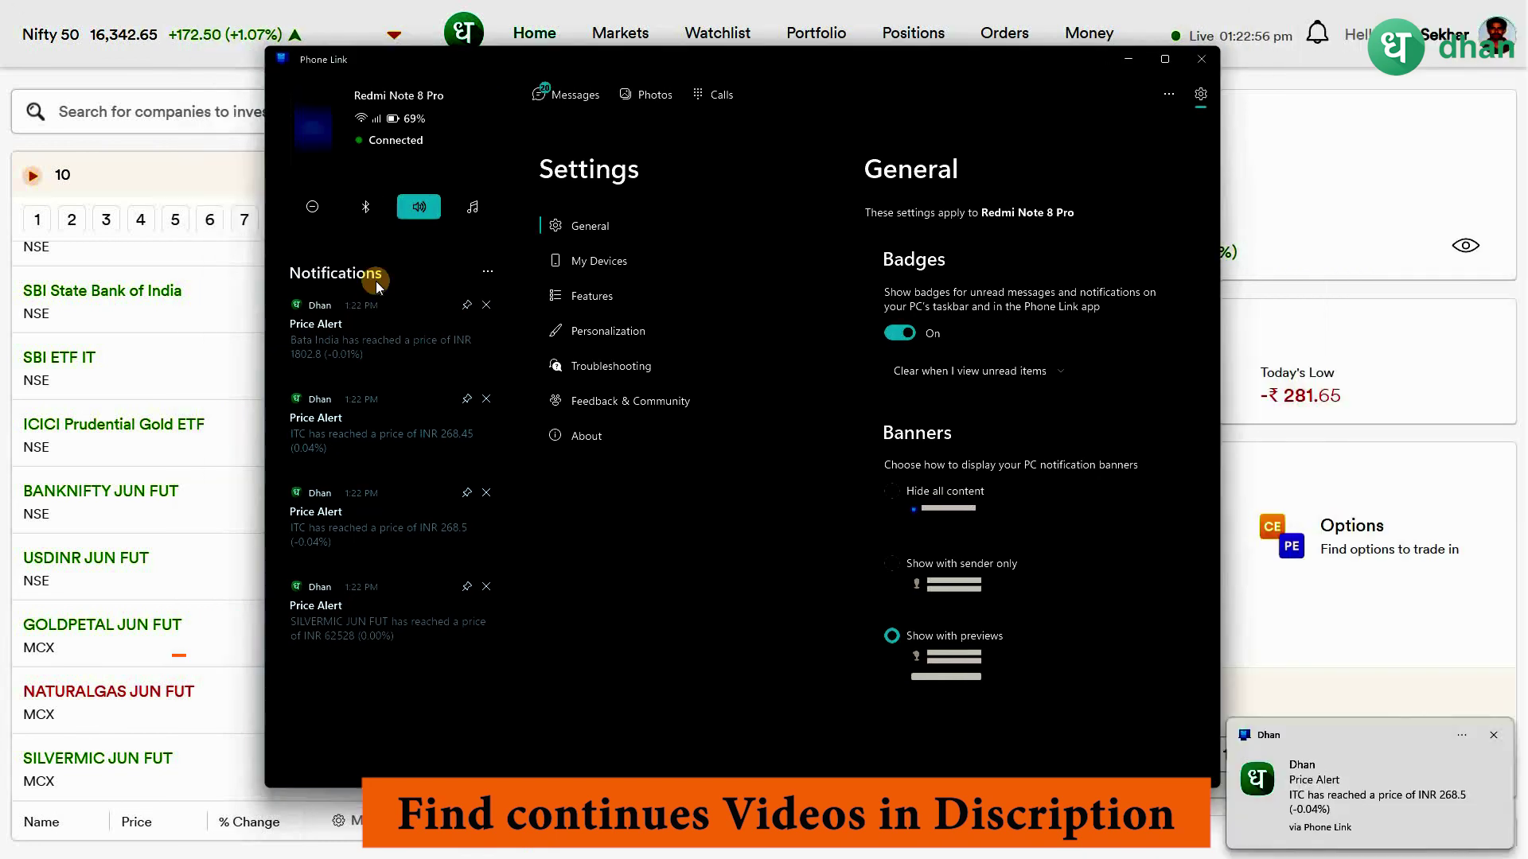